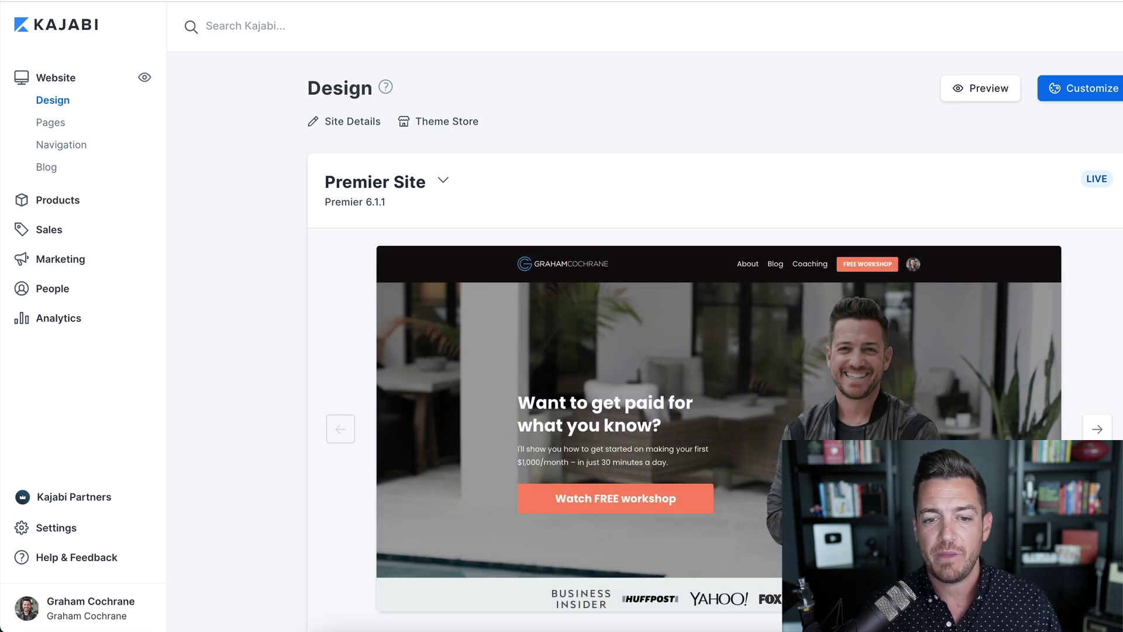
Step: Open the Home page for customization, view the list of editable site pages, and return to the site design overview
mouse_move(722, 394)
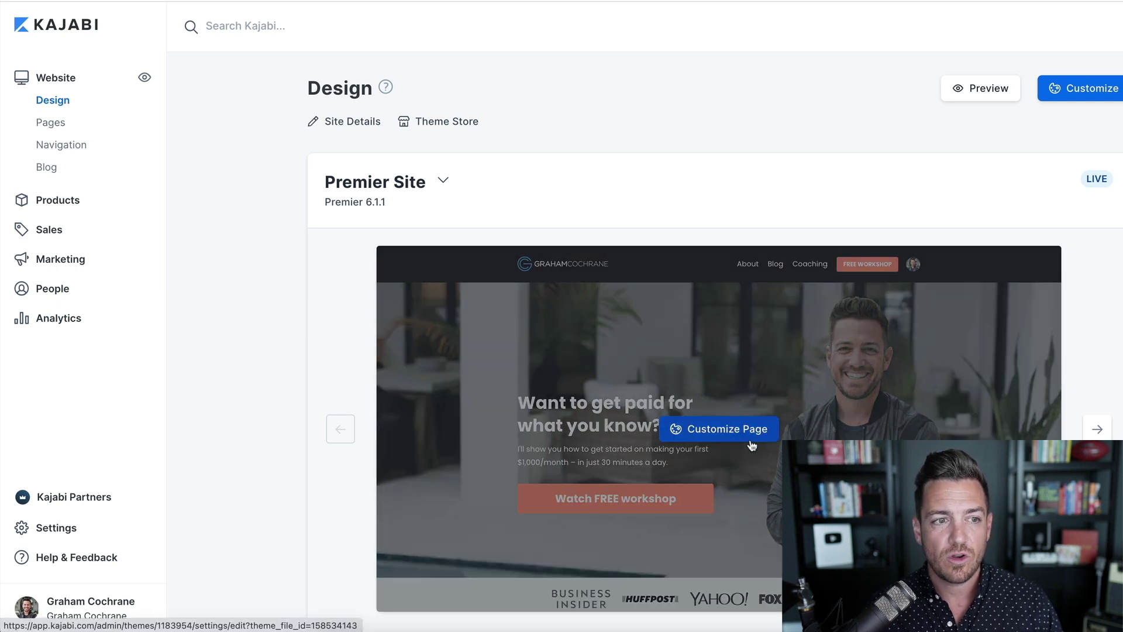
click(740, 441)
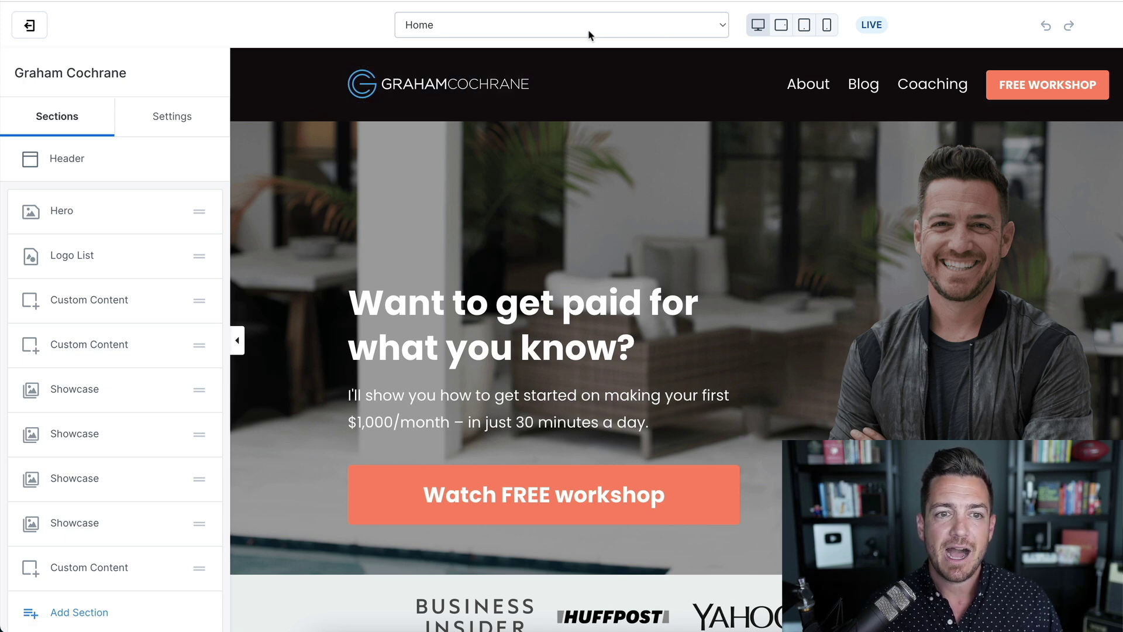
click(707, 29)
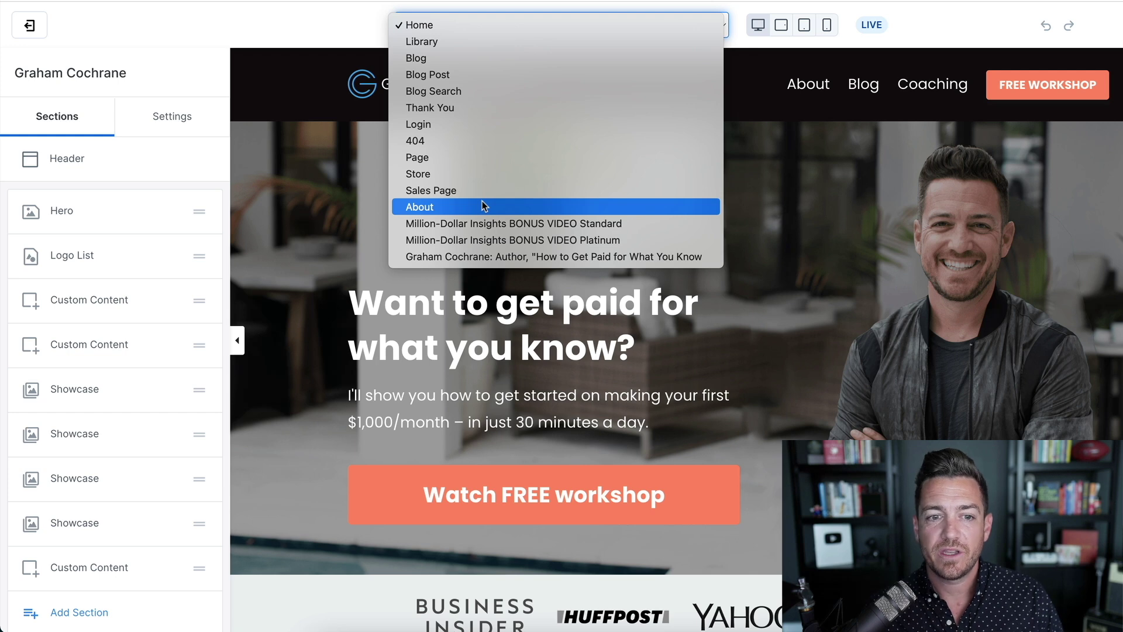
click(288, 28)
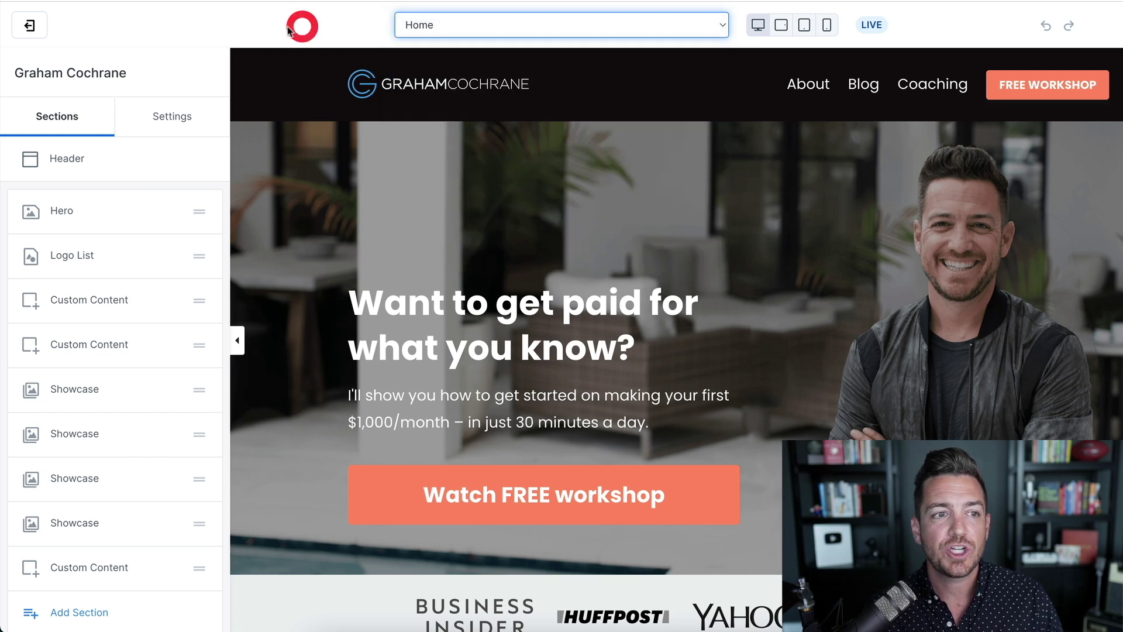
click(29, 25)
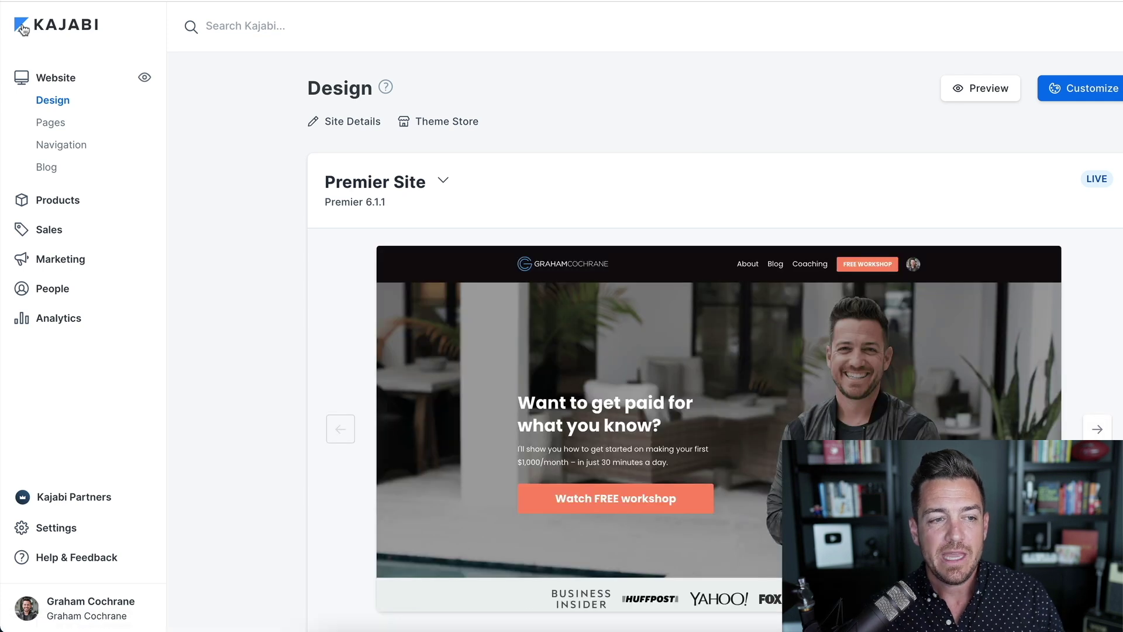
Step: View the list of website pages and the form for adding a new website page, leaving it without creating one
click(55, 128)
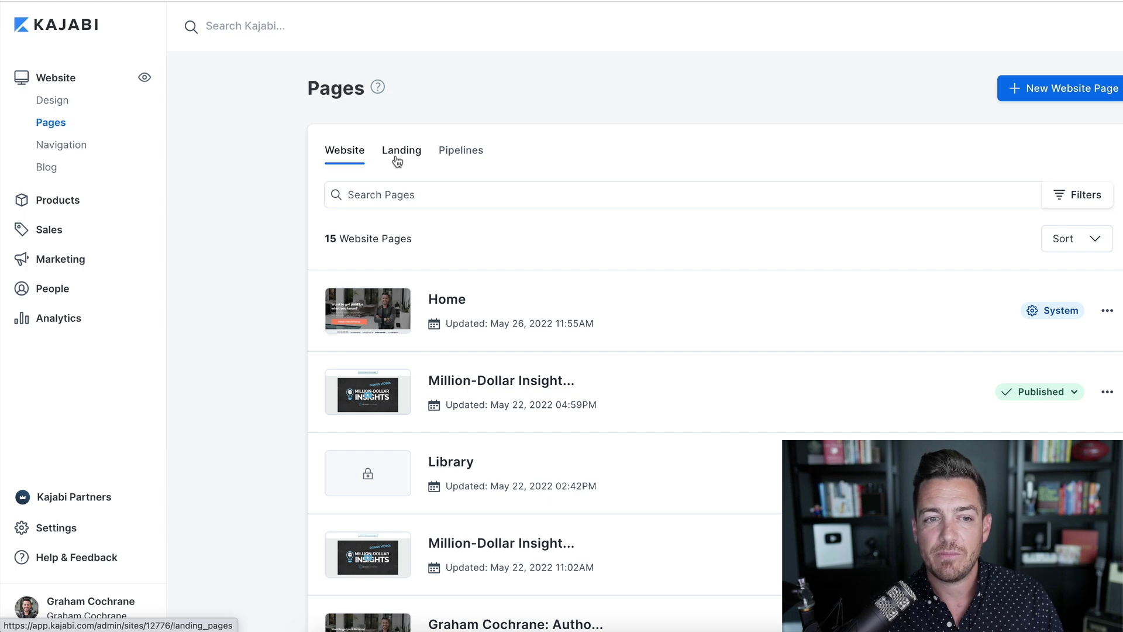
click(1057, 96)
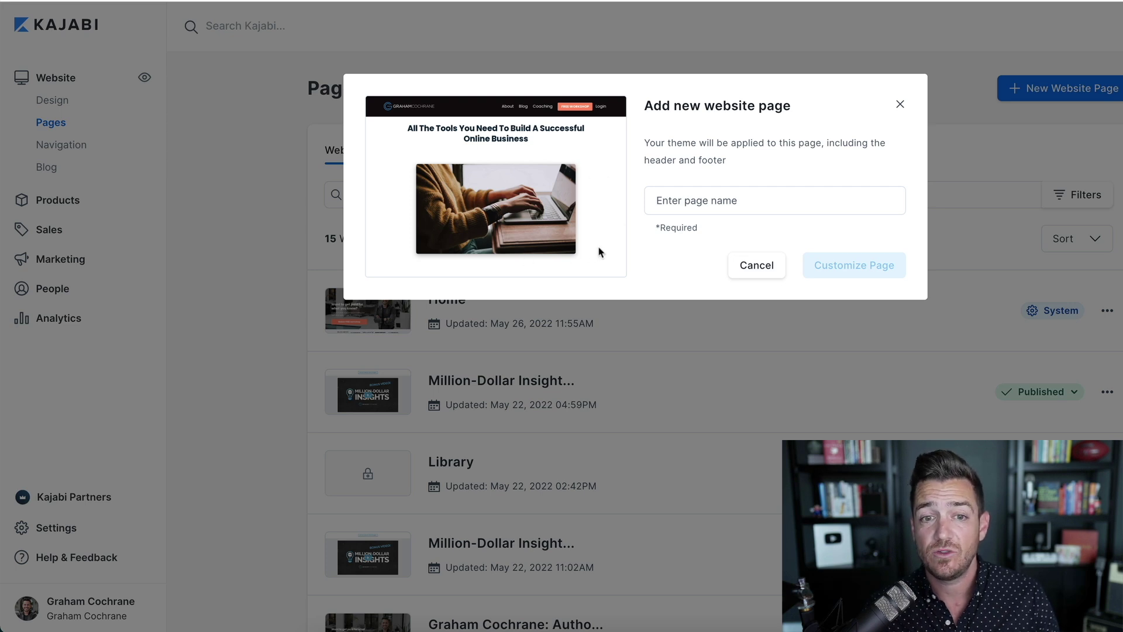
click(700, 200)
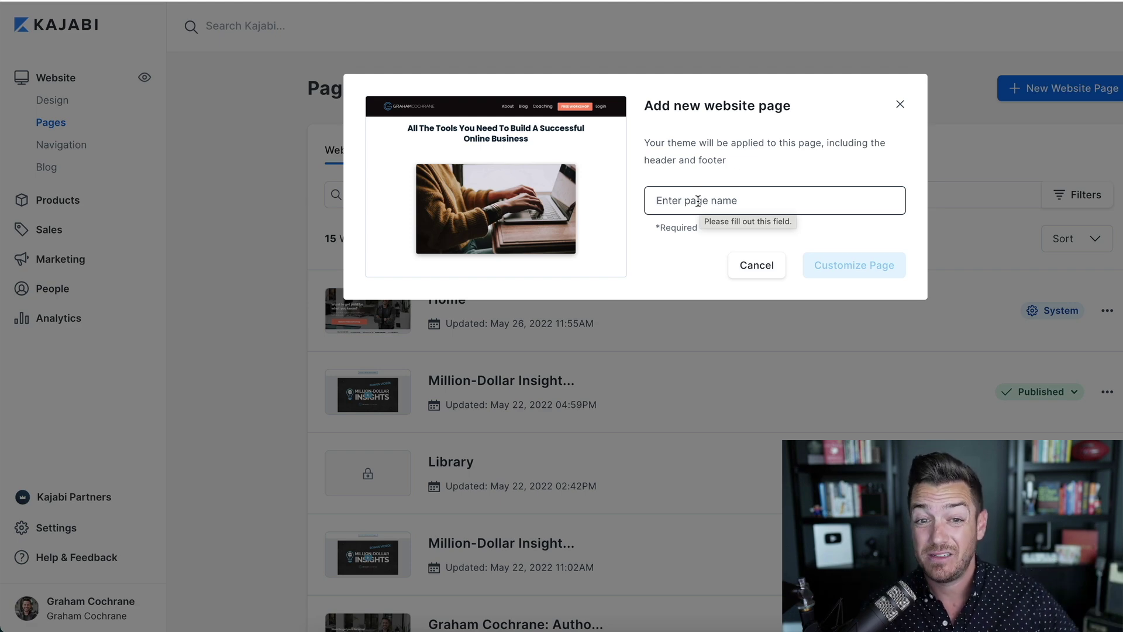
click(900, 104)
Step: Reopen the Home page for customization from the site design and browse the section types available to add
click(39, 103)
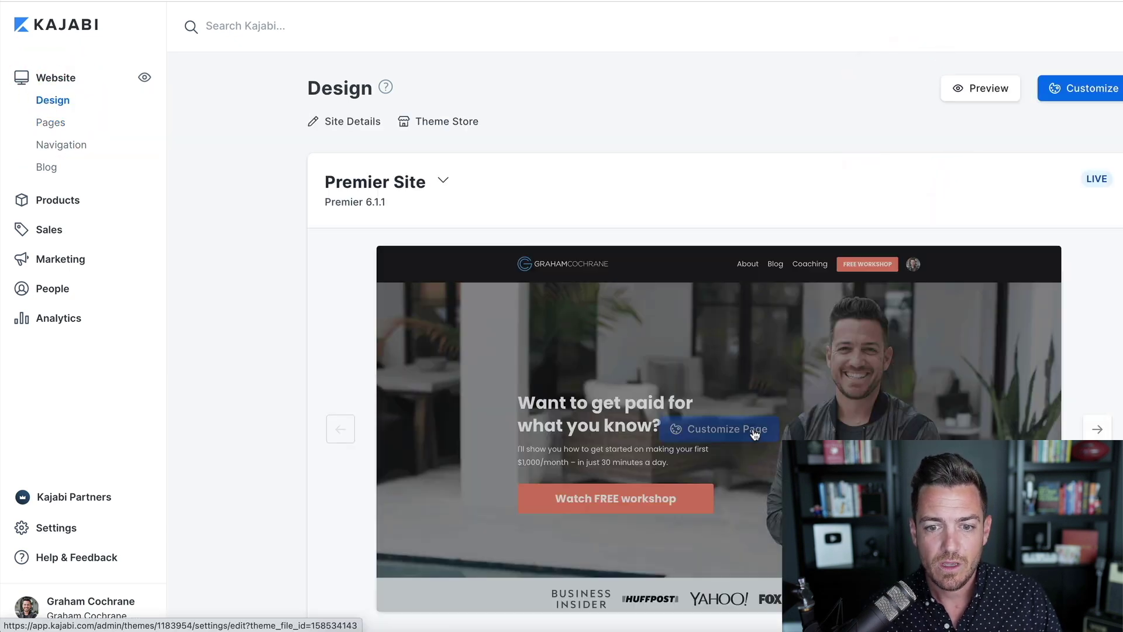
click(753, 431)
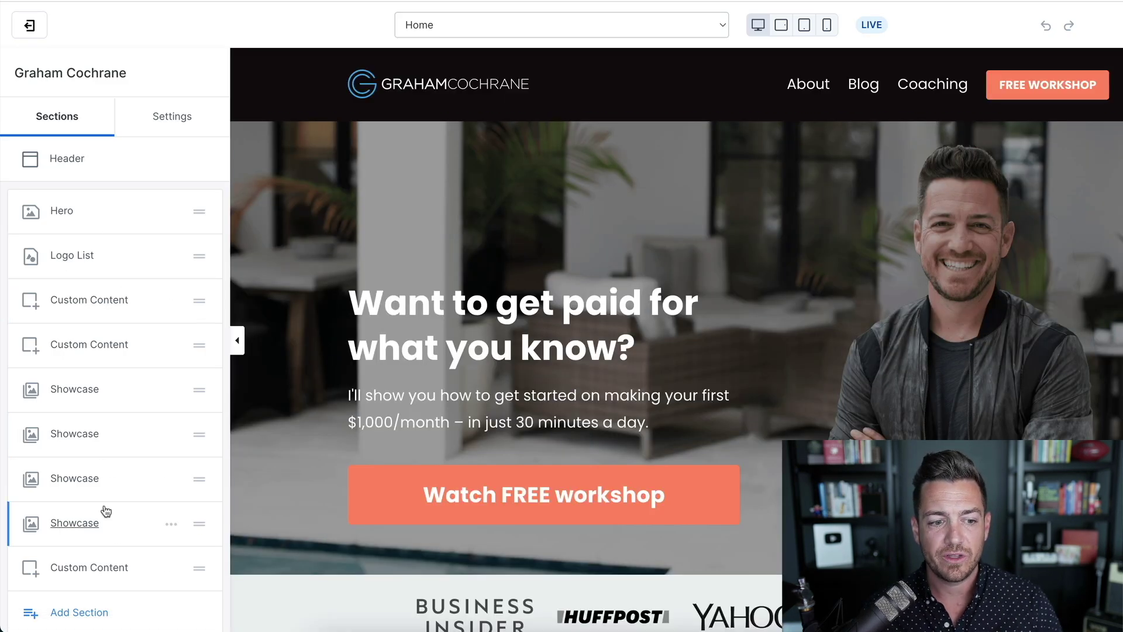
click(88, 613)
scroll(78, 238, down, 5)
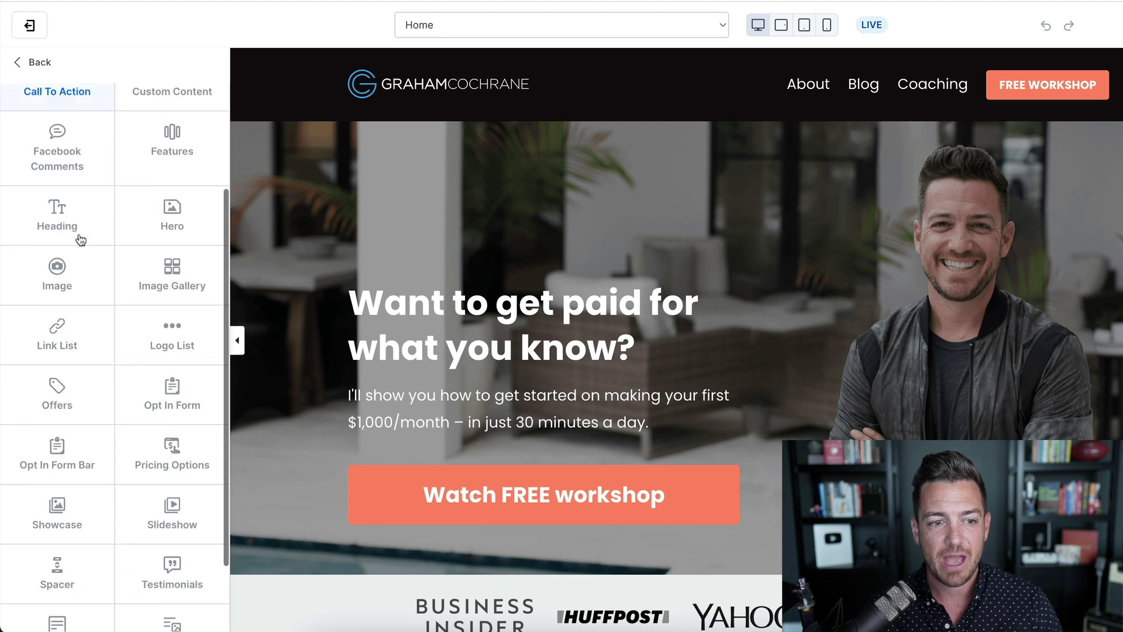
scroll(77, 238, up, 5)
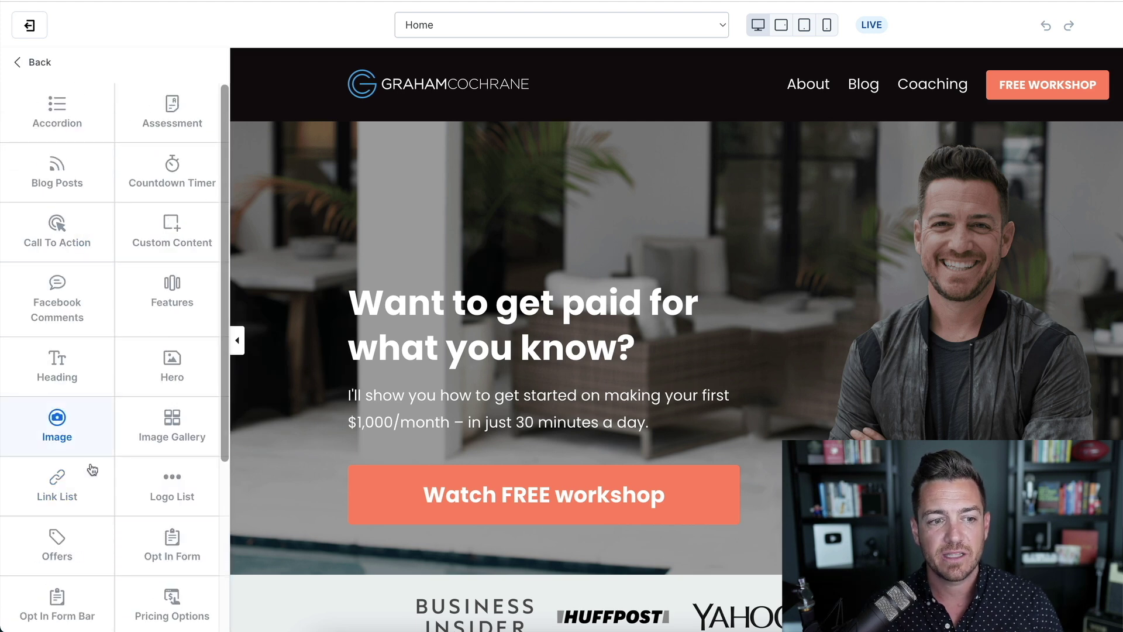
click(30, 63)
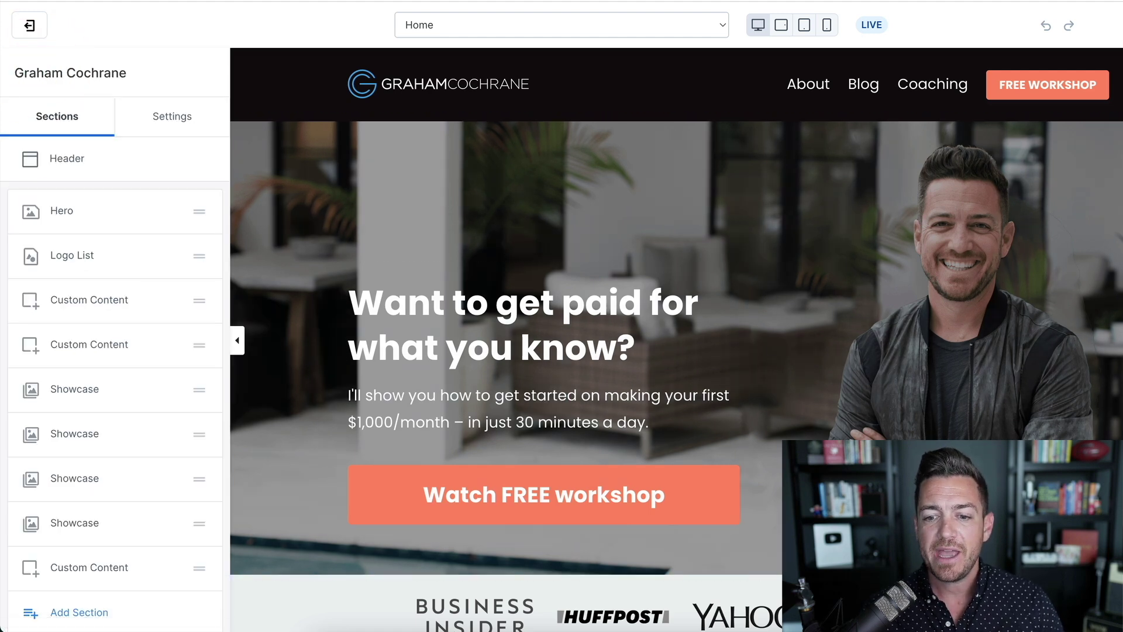
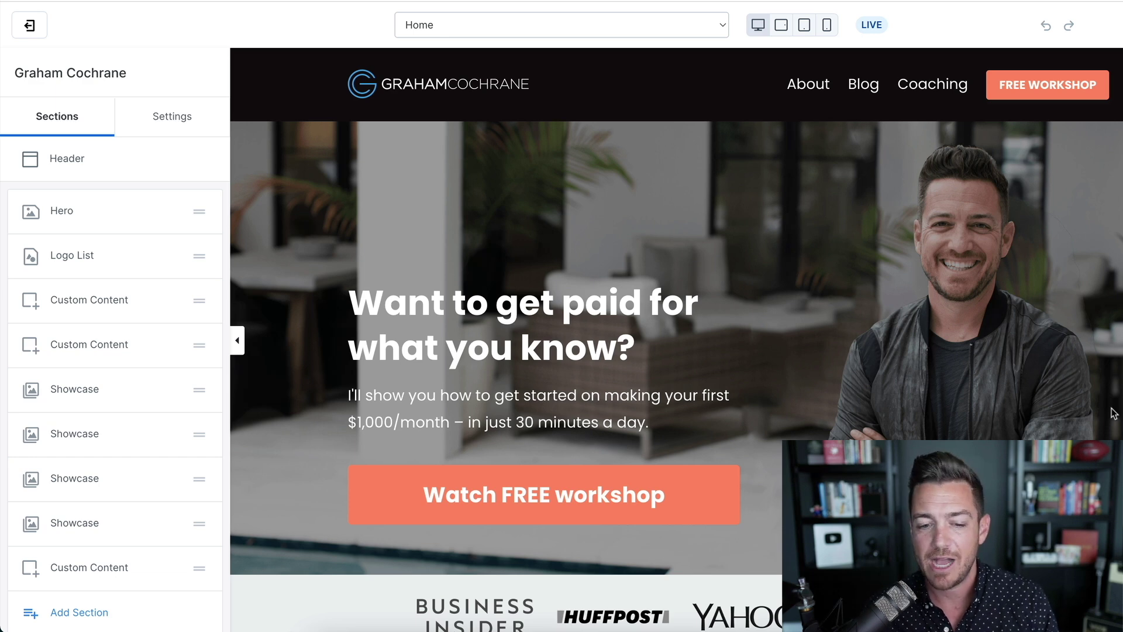
Step: Examine the Home page's layout from the header and hero through the logo list to the book section
scroll(1113, 413, down, 2)
scroll(1112, 413, down, 3)
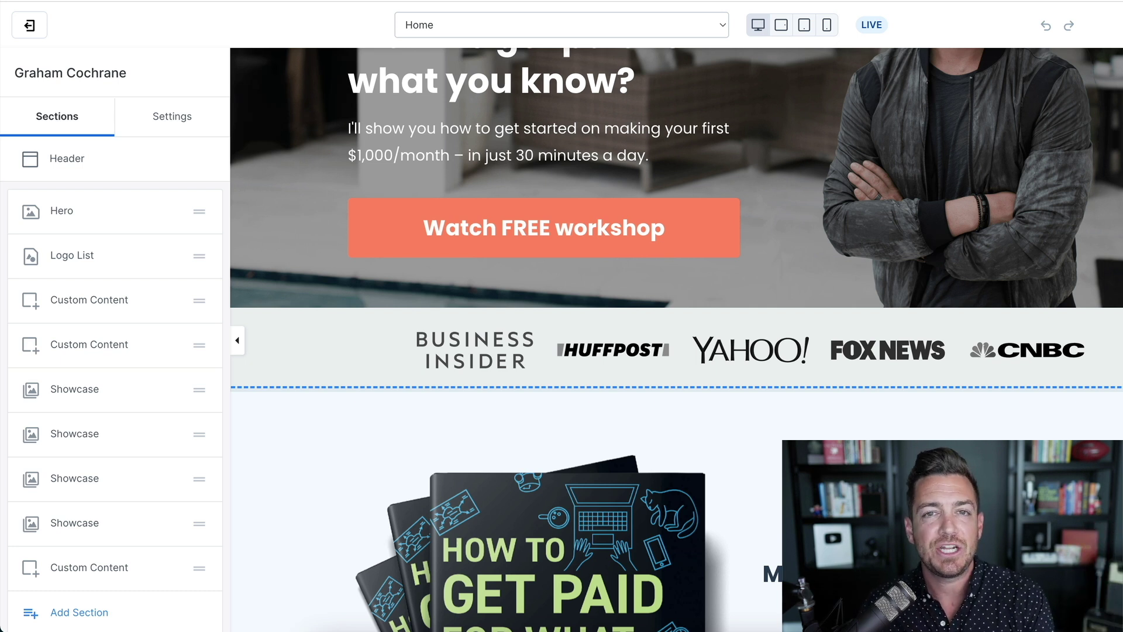
scroll(676, 340, down, 3)
scroll(676, 339, up, 4)
scroll(676, 339, down, 5)
scroll(676, 339, up, 6)
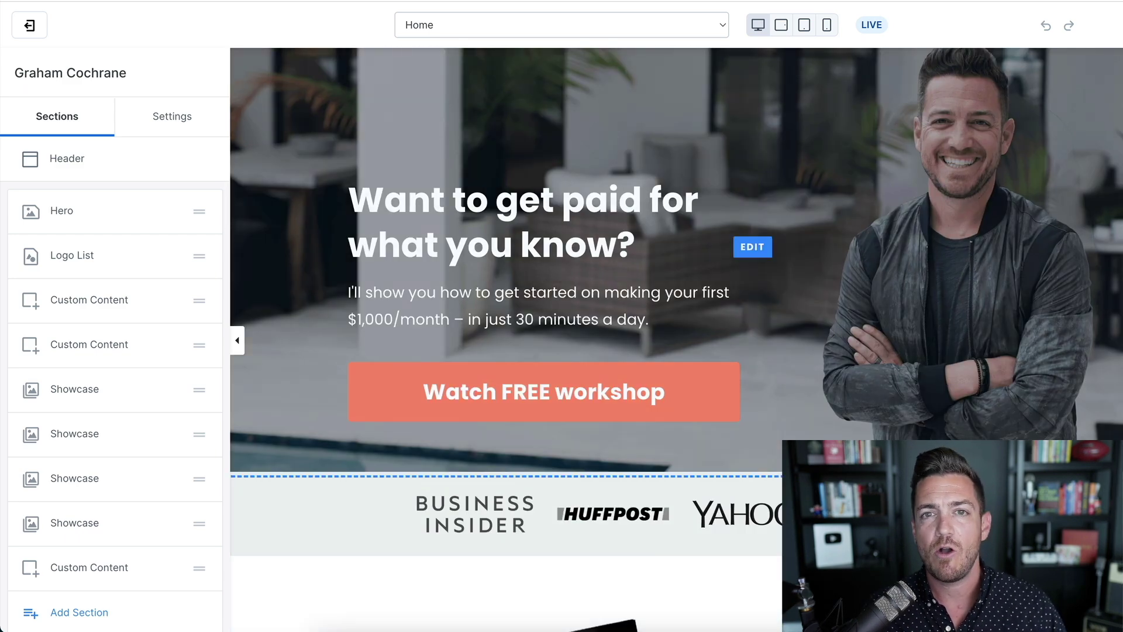
scroll(676, 339, down, 5)
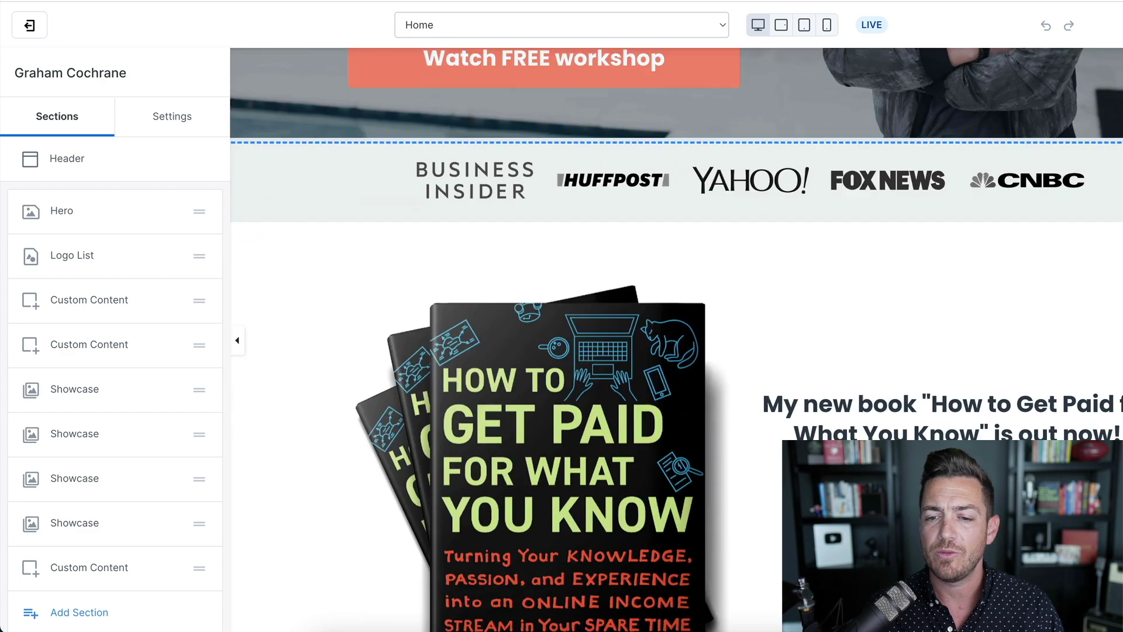
scroll(875, 393, up, 6)
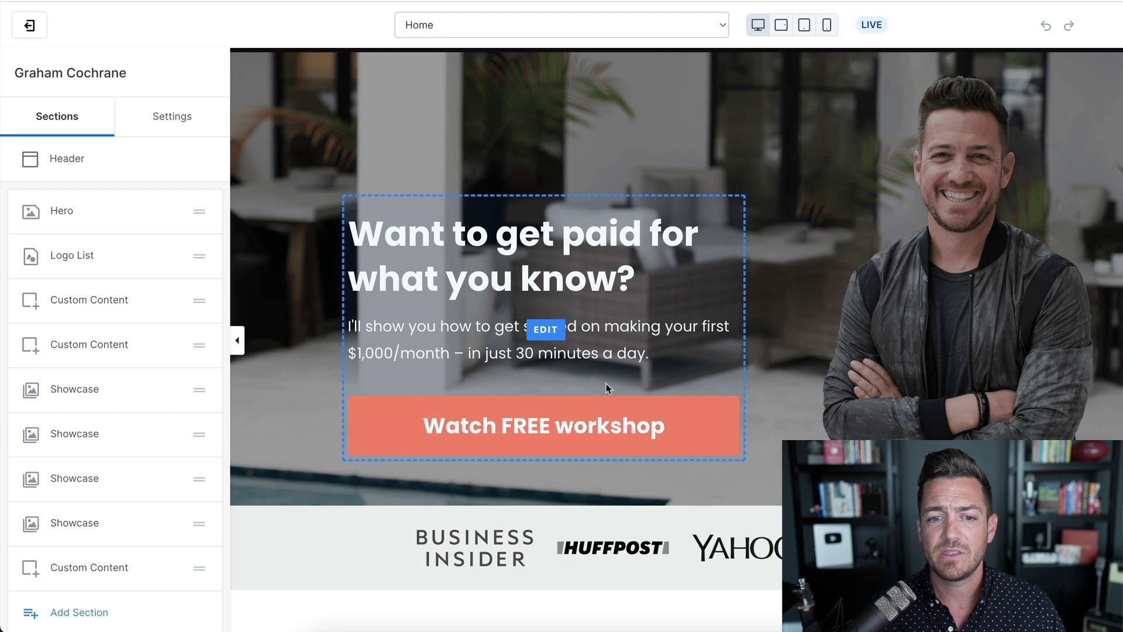
scroll(797, 405, up, 1)
scroll(796, 404, up, 1)
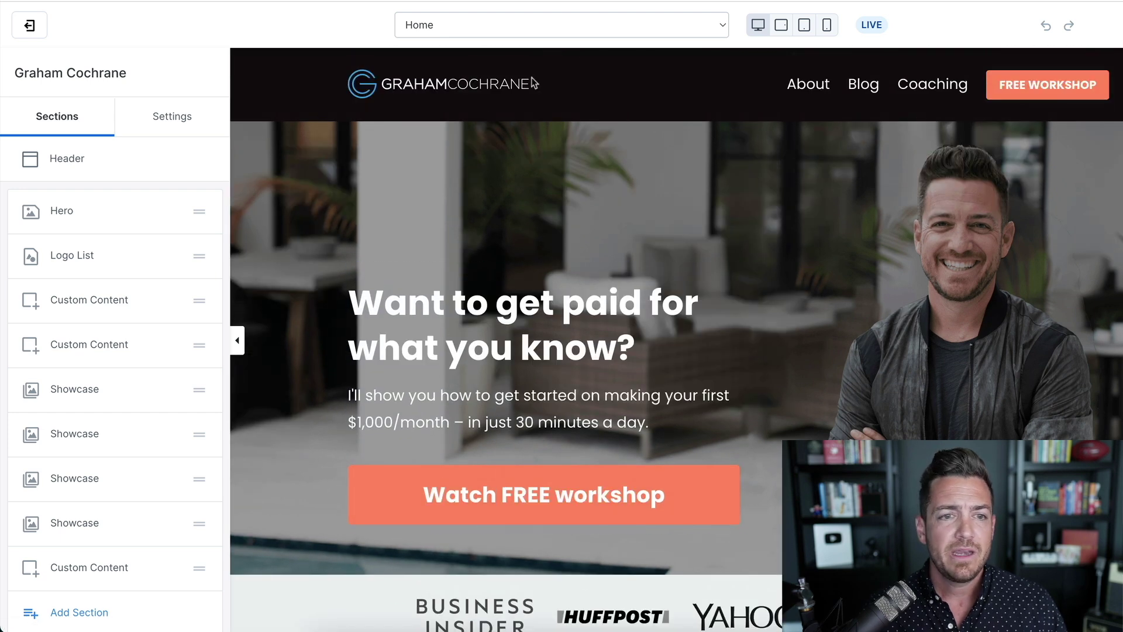
Step: Switch the editor to the Library page and open its Recommended Courses section settings
click(624, 26)
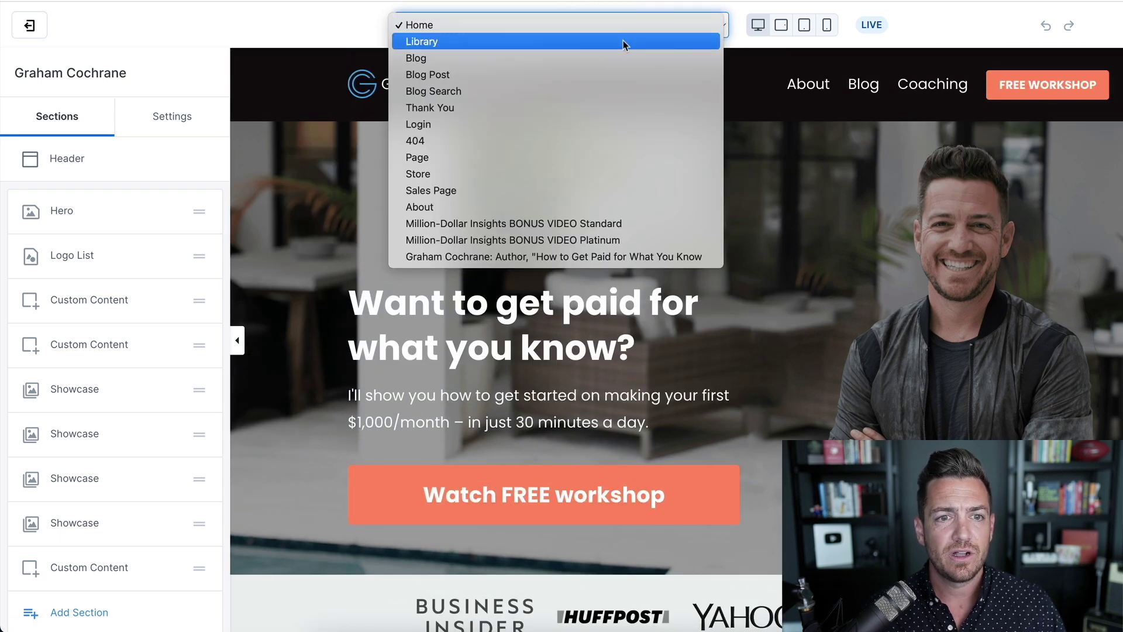
click(624, 41)
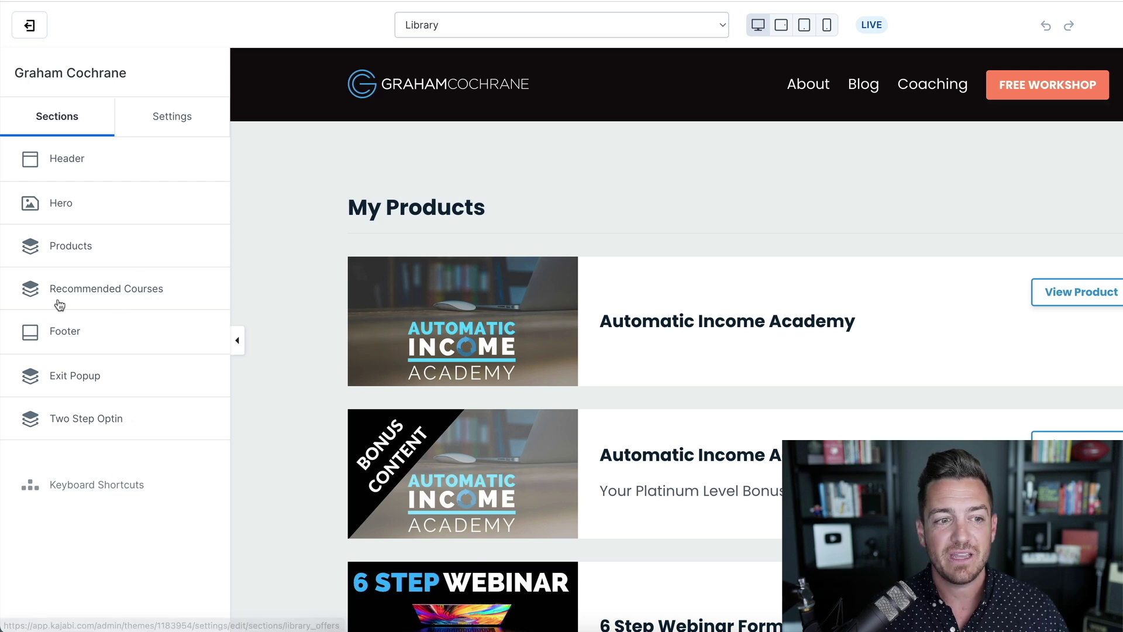
click(126, 290)
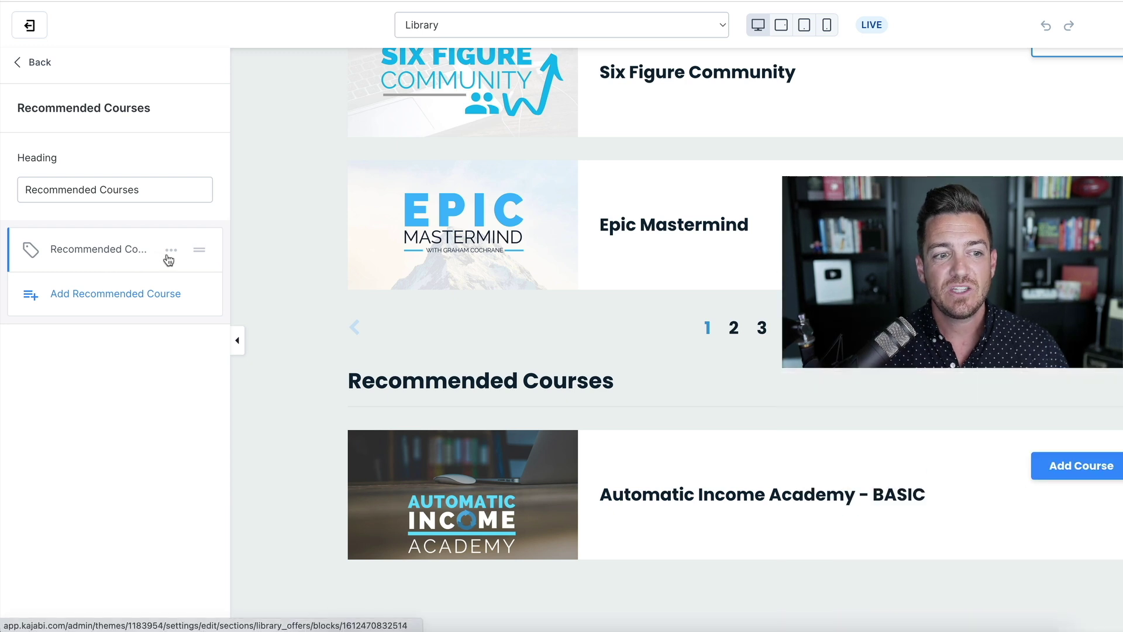
Step: Try adding a second recommended course block, browse the offers it can use, and delete the block again
click(127, 293)
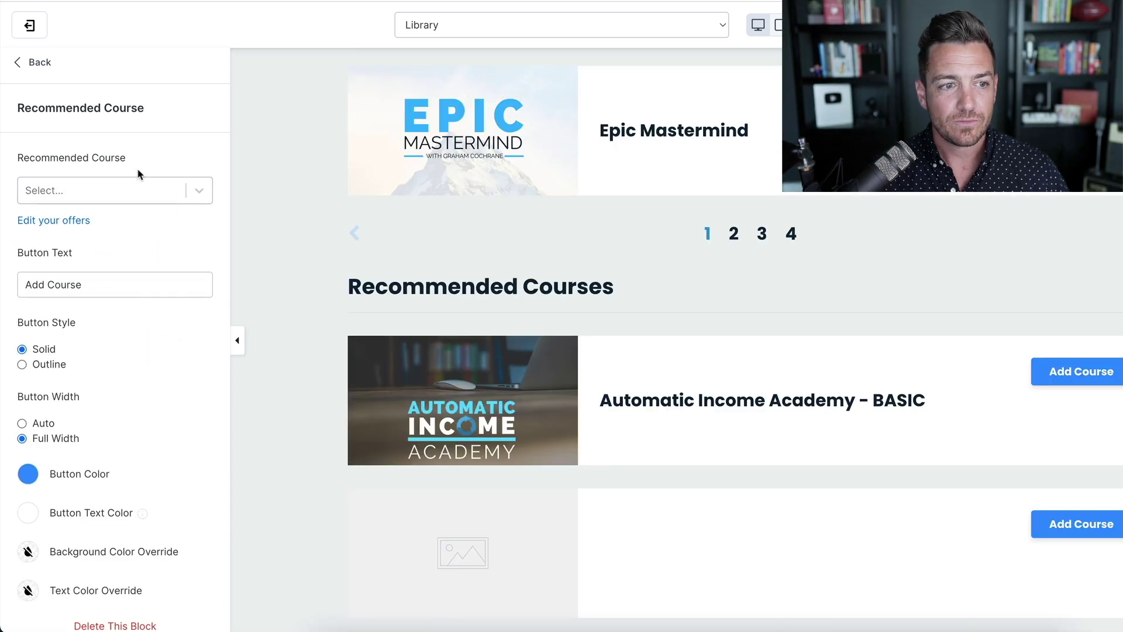
click(195, 193)
scroll(130, 358, down, 10)
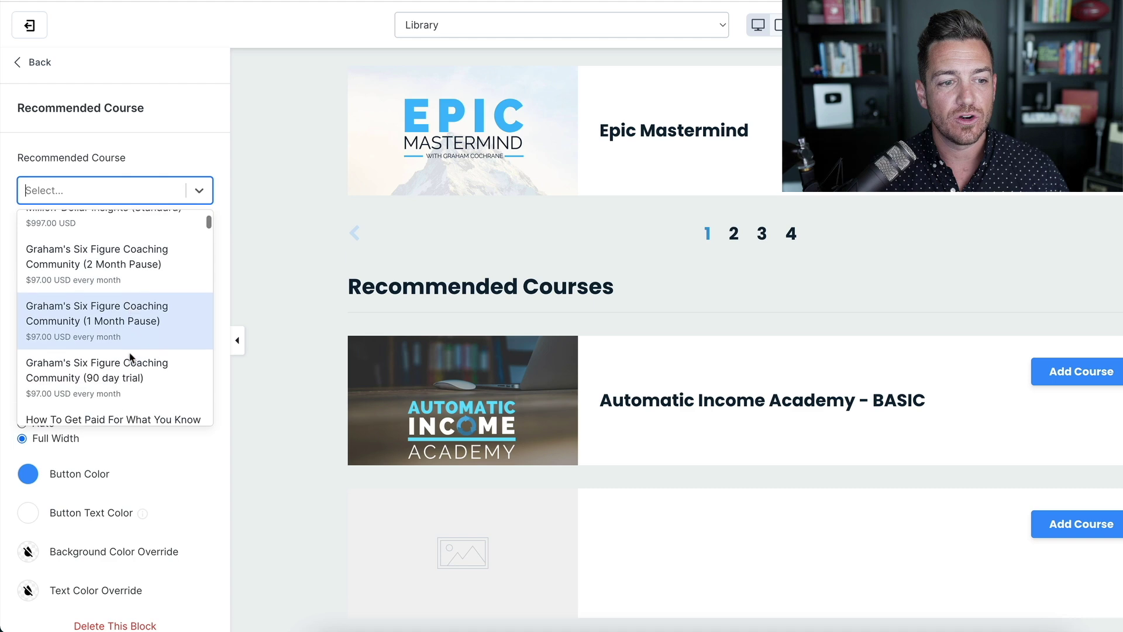
scroll(130, 358, down, 3)
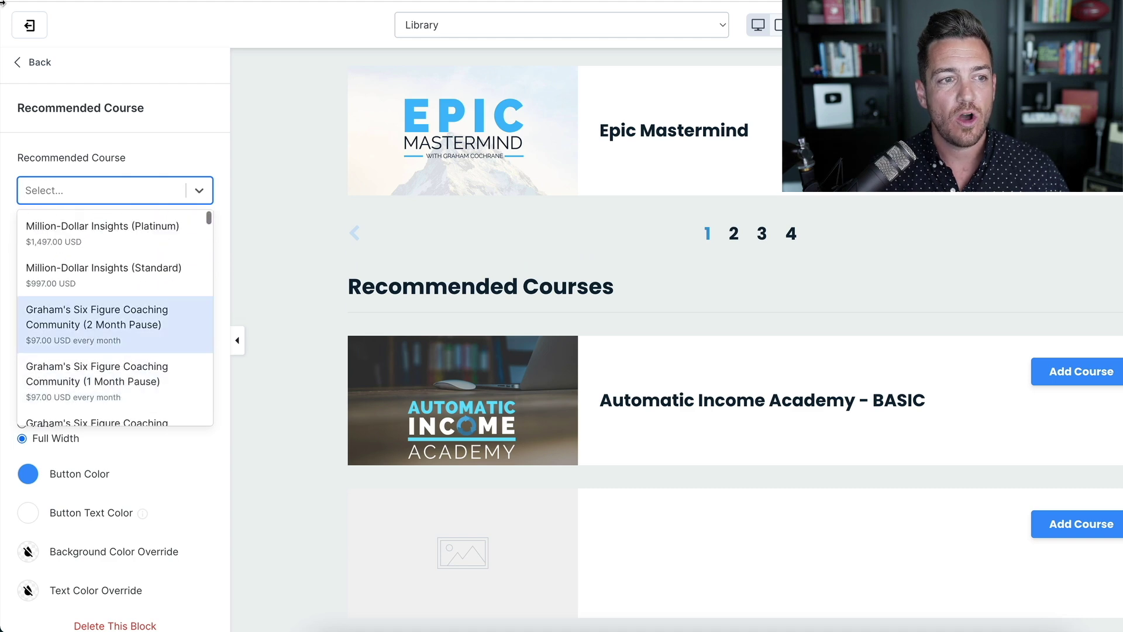
click(32, 62)
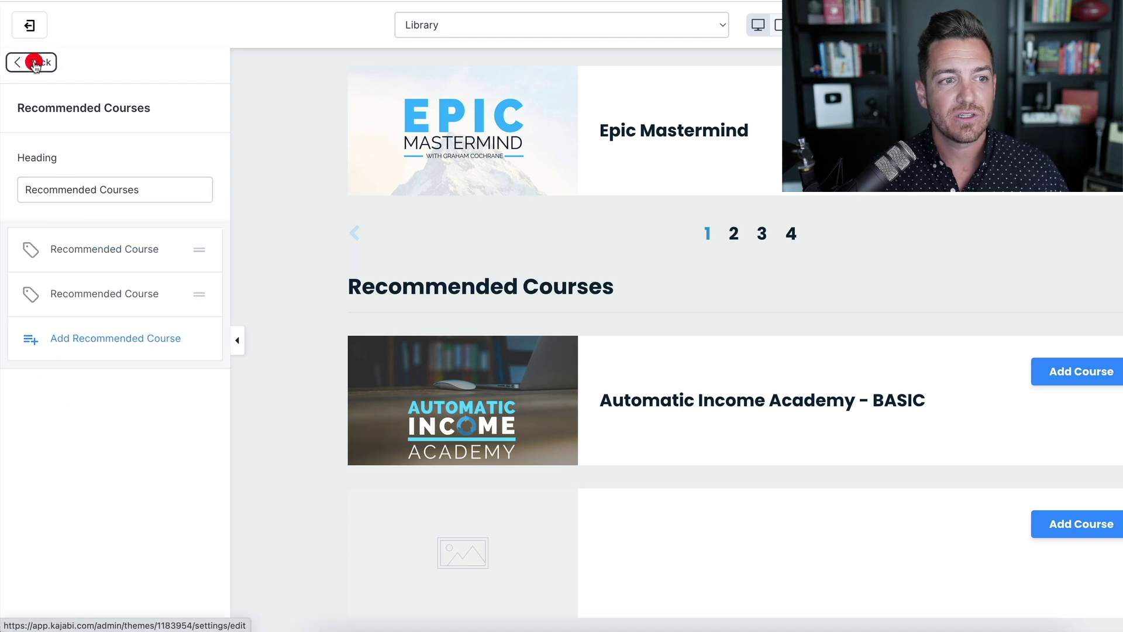
click(171, 294)
click(156, 403)
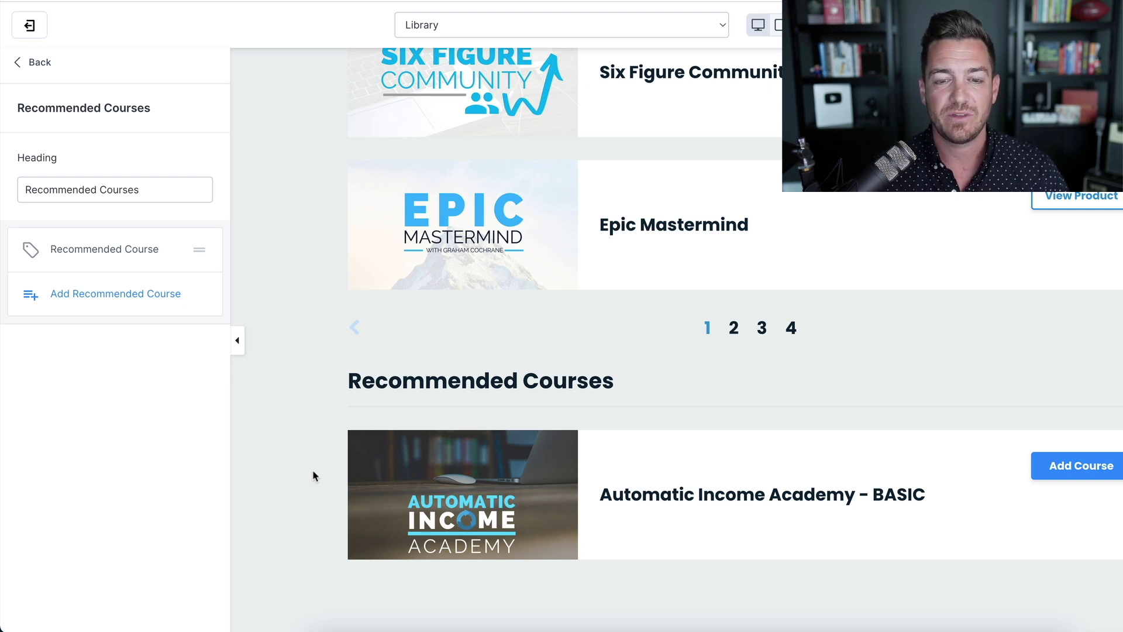
click(37, 62)
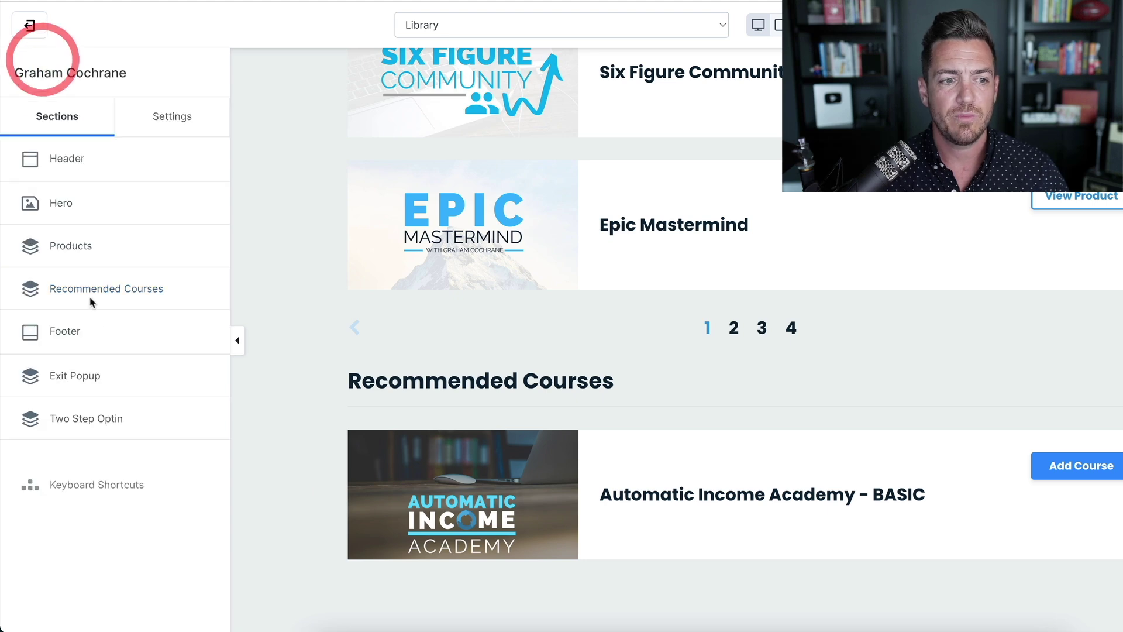
Step: Switch the editor from the Library page to the Blog page
scroll(358, 358, up, 15)
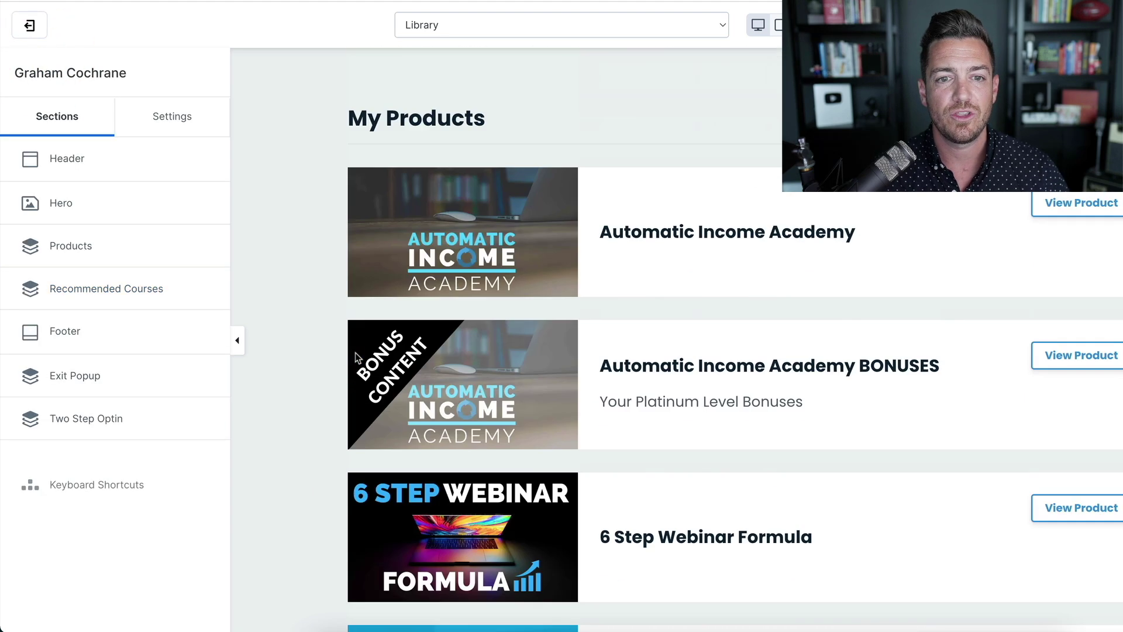
click(593, 32)
click(594, 42)
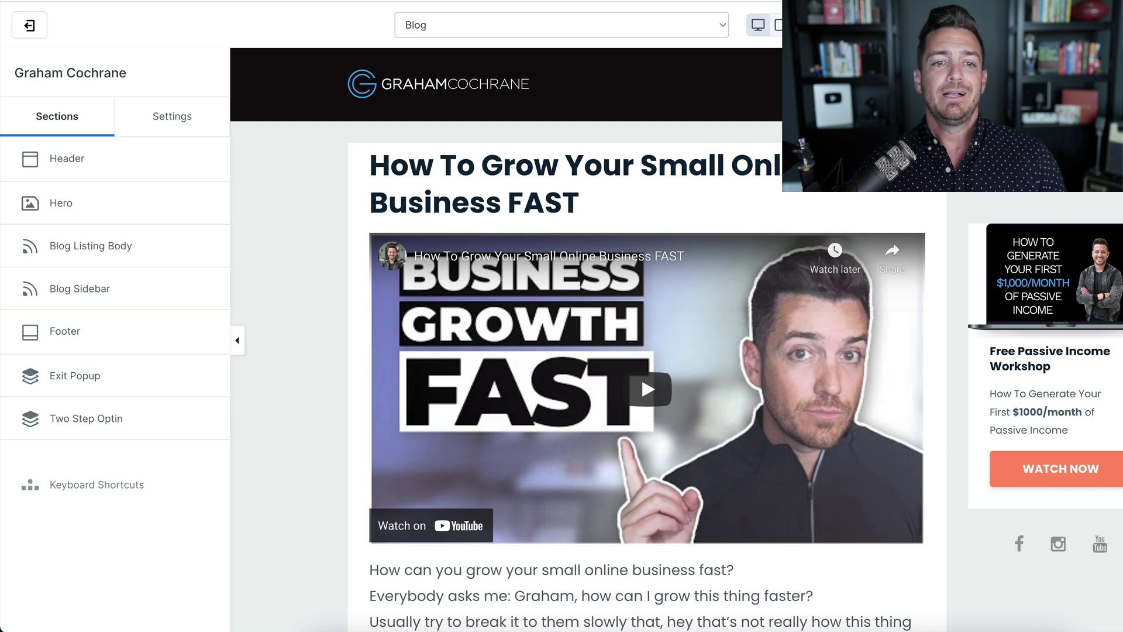
Step: Examine the Blog page's post listing and sidebar, and view the Blog Listing Body settings
scroll(646, 351, down, 4)
scroll(646, 351, up, 4)
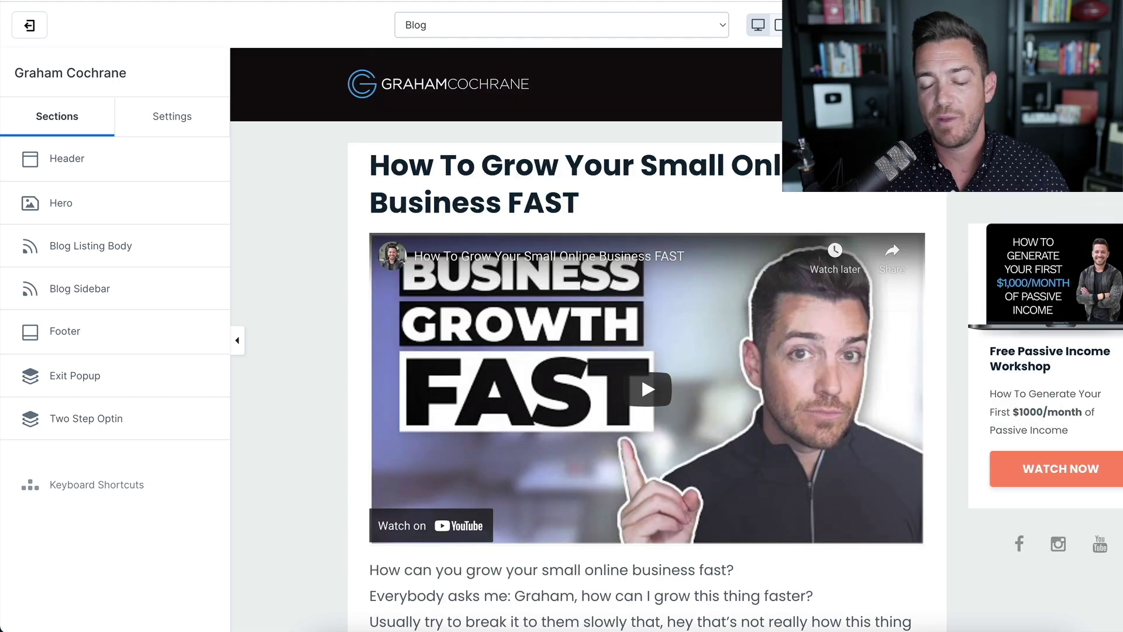
scroll(646, 350, down, 3)
scroll(646, 351, up, 3)
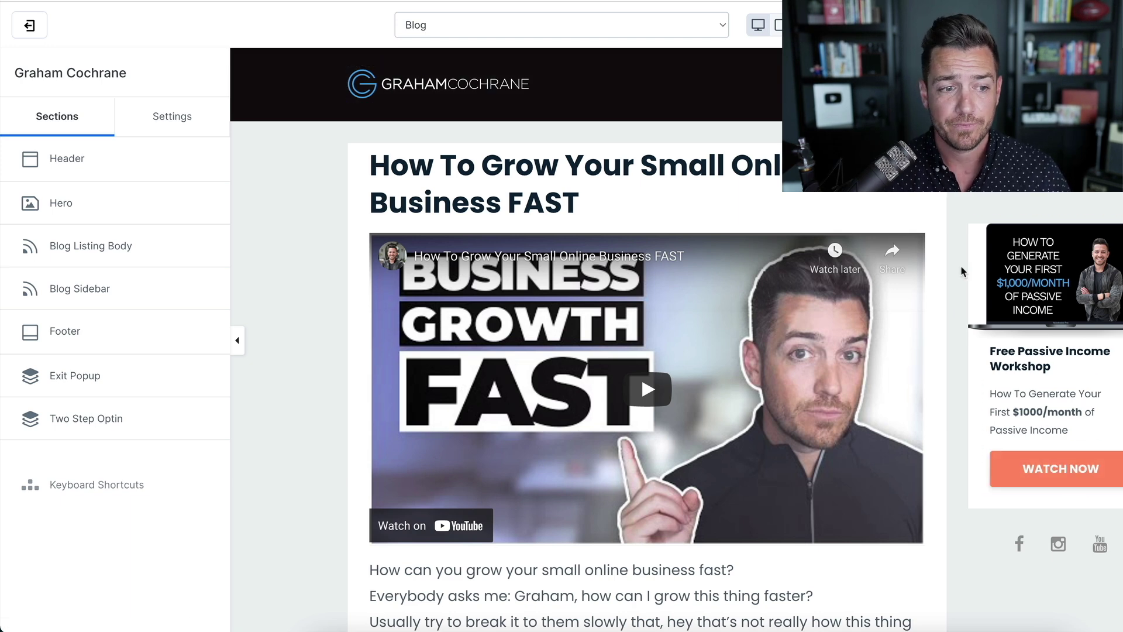
scroll(962, 271, down, 5)
scroll(962, 272, up, 5)
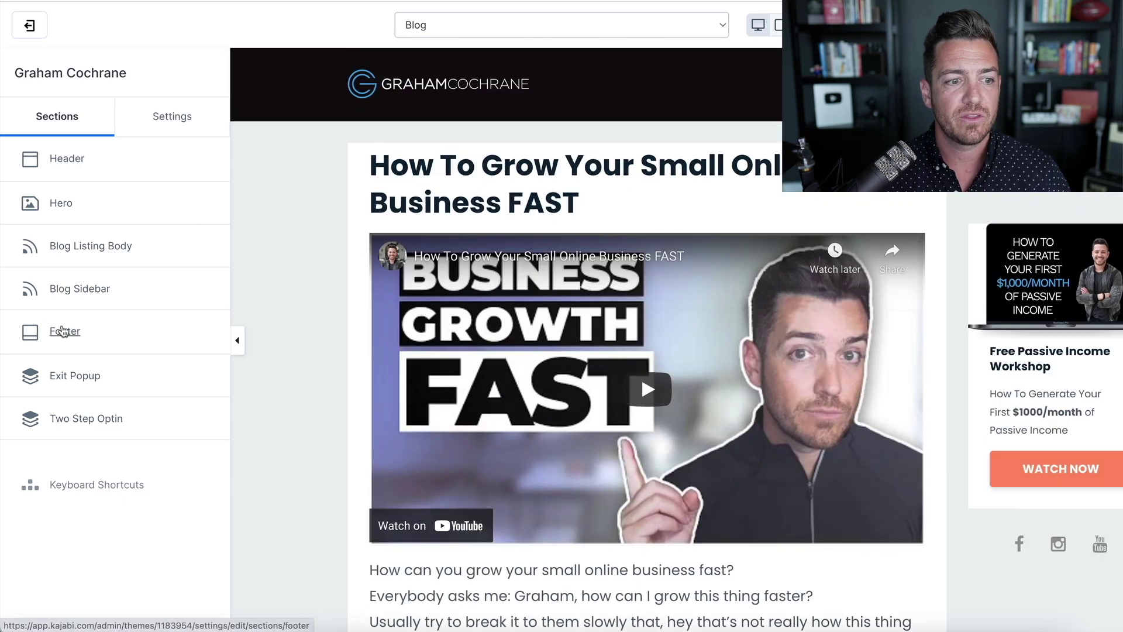
click(93, 247)
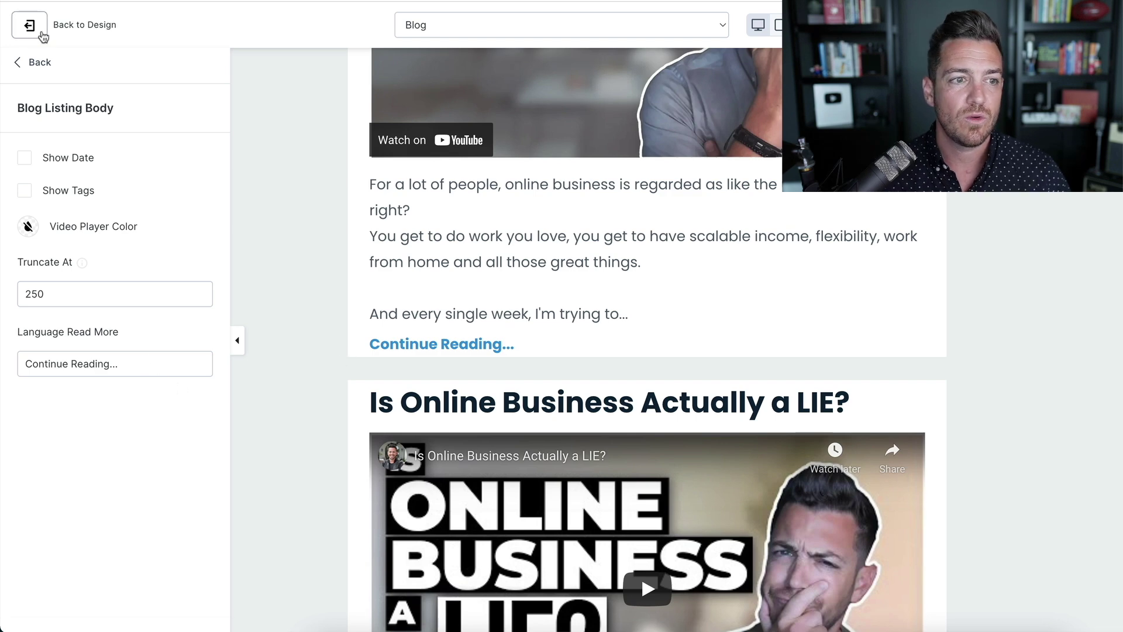
click(34, 62)
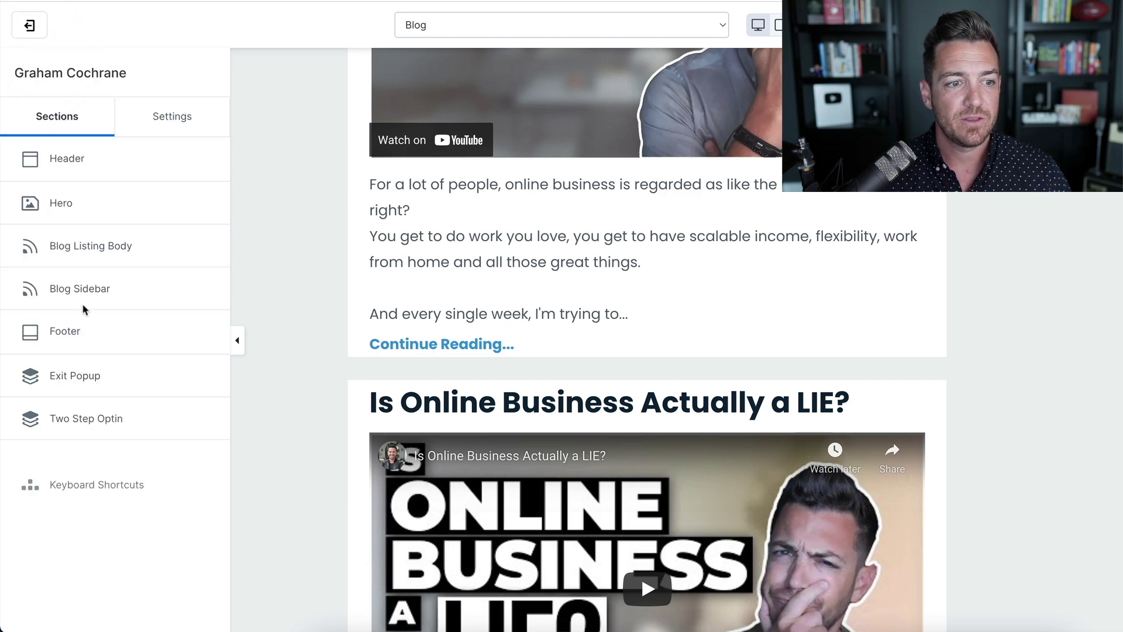
Step: View the Blog Sidebar section's content blocks, hide the sidebar and show it again, and return to the section list
click(84, 293)
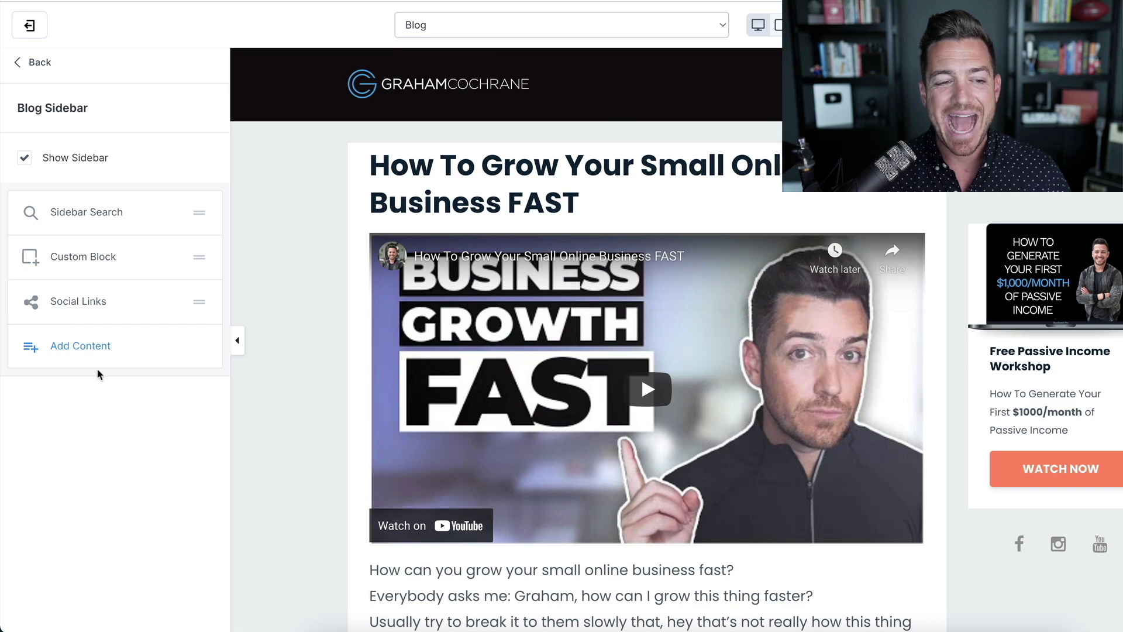
scroll(1028, 440, down, 8)
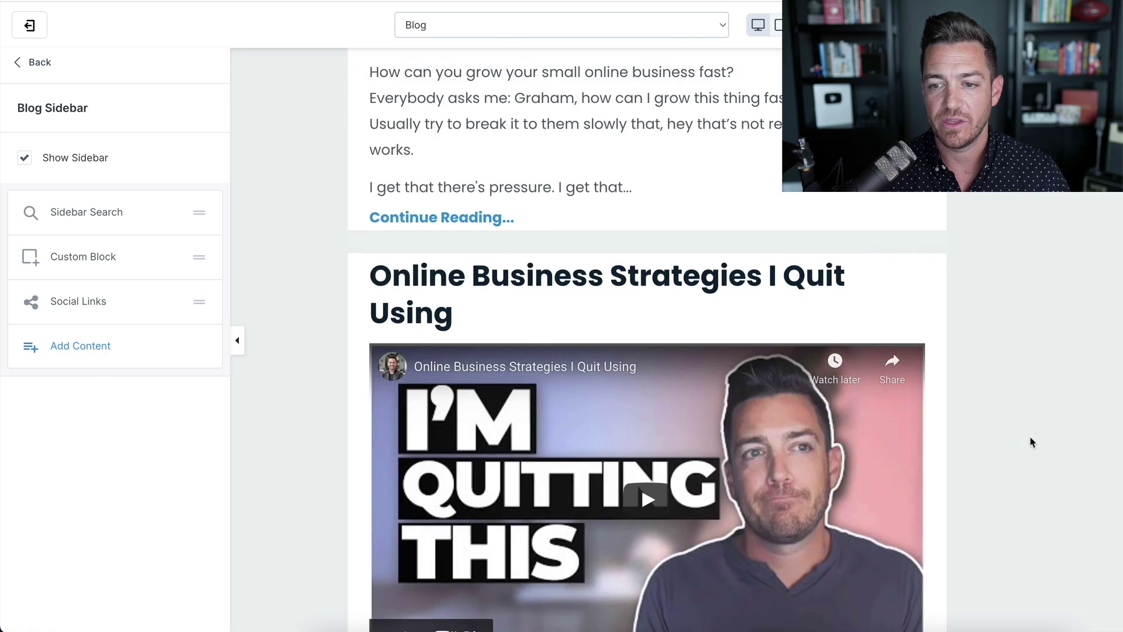
scroll(436, 315, up, 8)
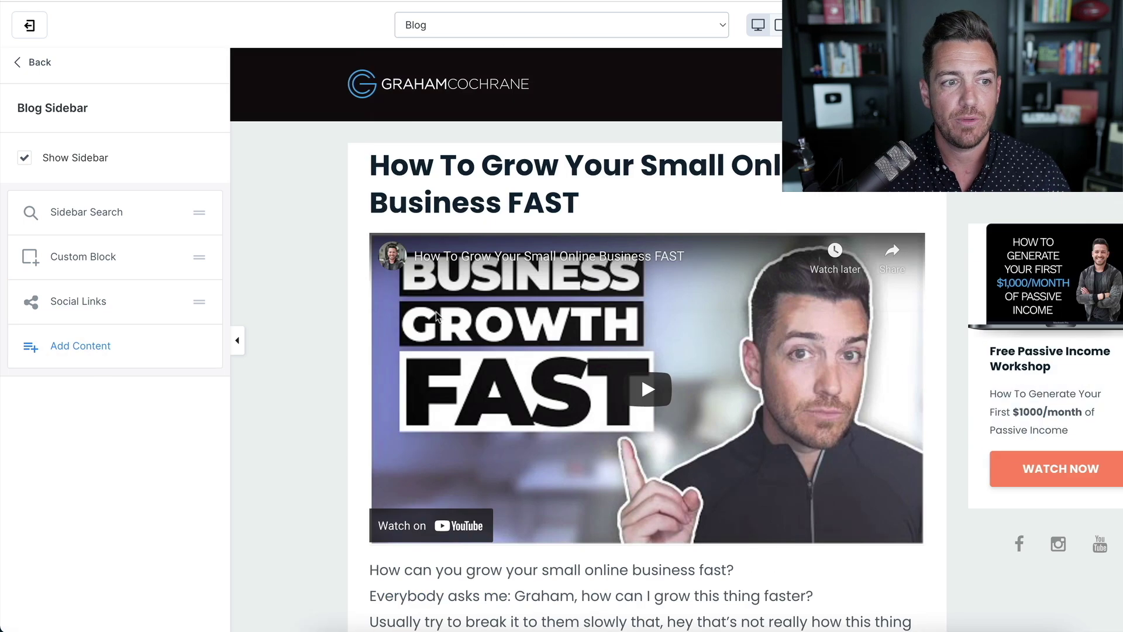
click(24, 164)
click(25, 164)
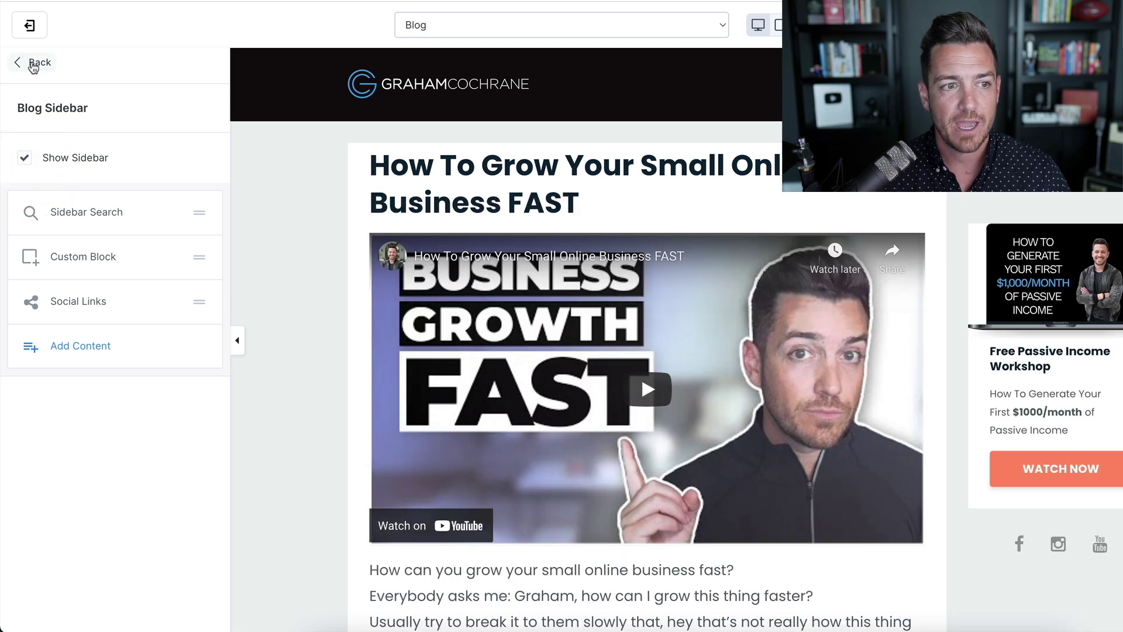
click(31, 62)
Step: Switch the editor to the Login page and examine its Login section's image, text and button settings
click(671, 27)
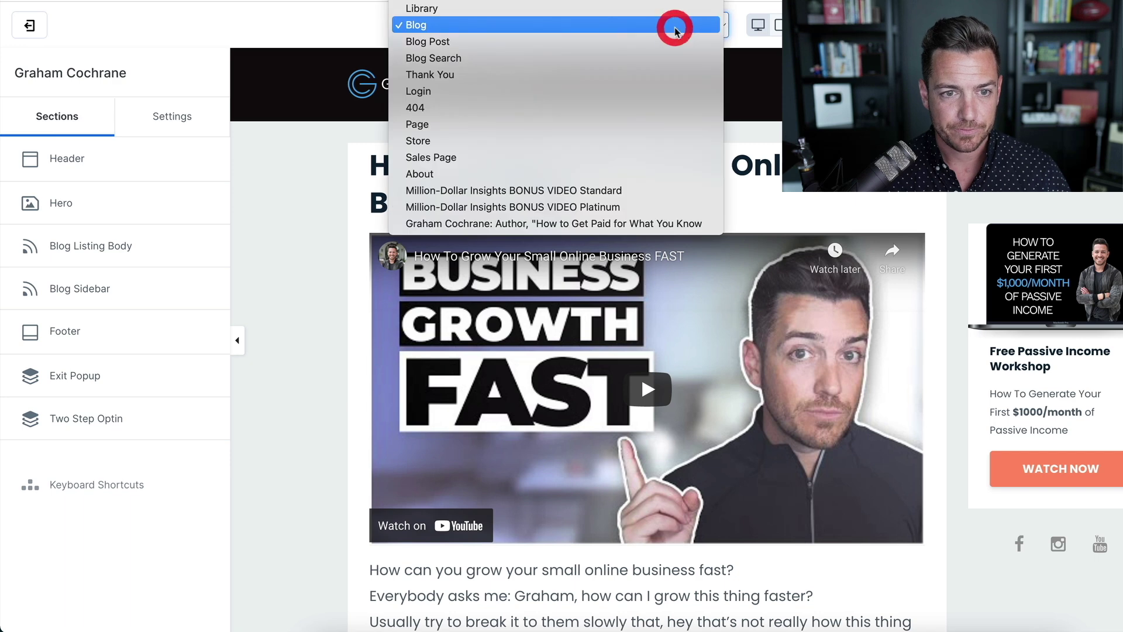
click(655, 92)
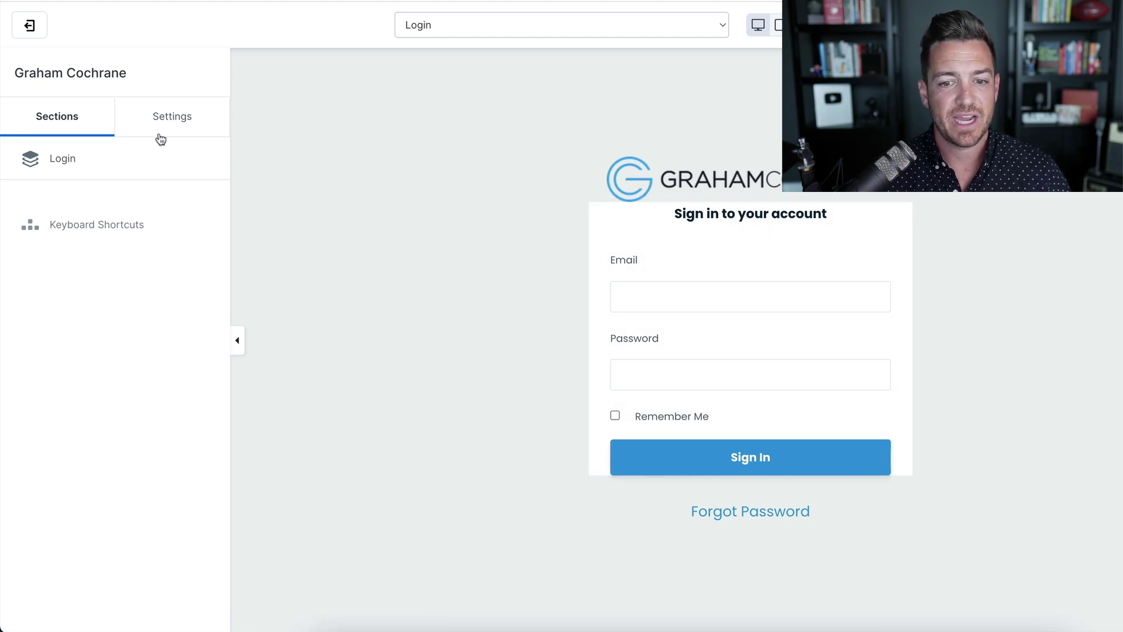
click(67, 156)
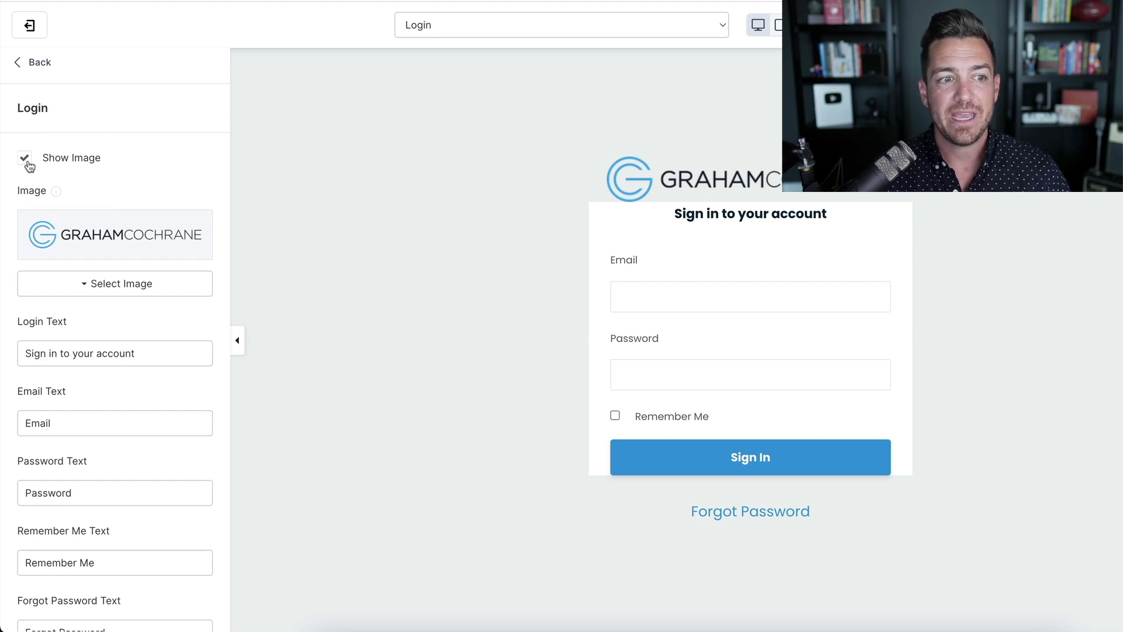
scroll(183, 386, down, 5)
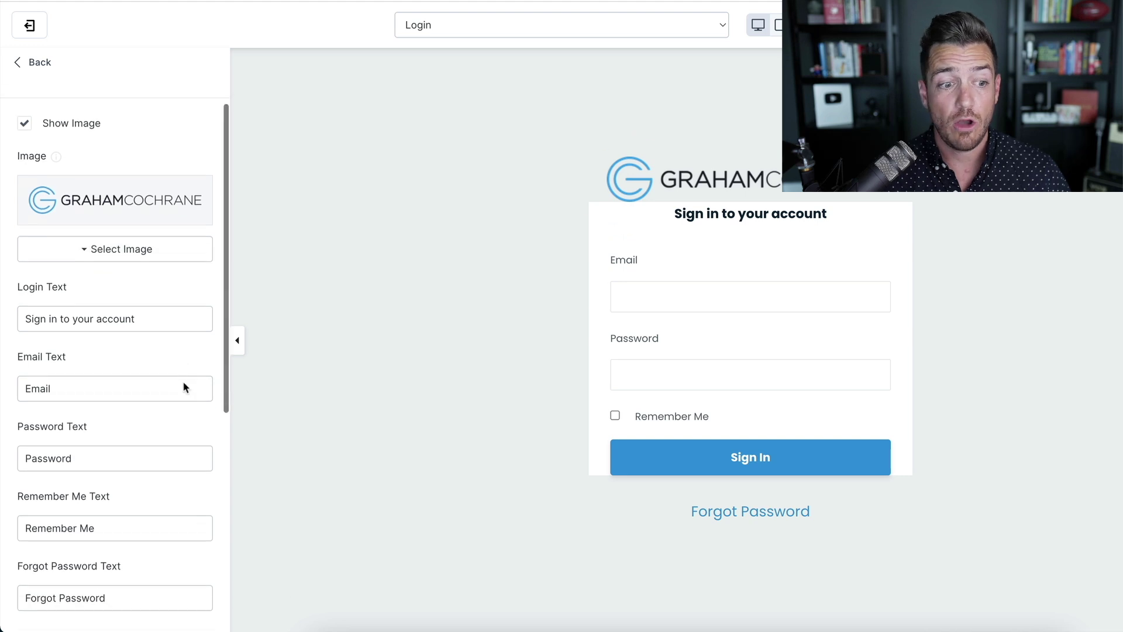
scroll(183, 386, down, 1)
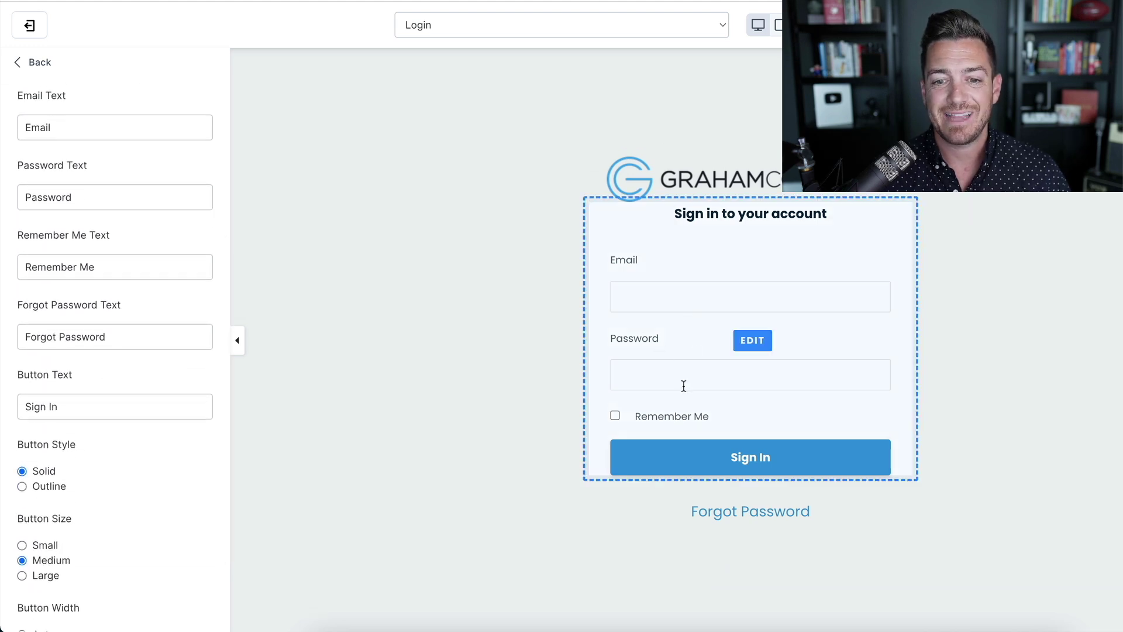
scroll(105, 433, down, 2)
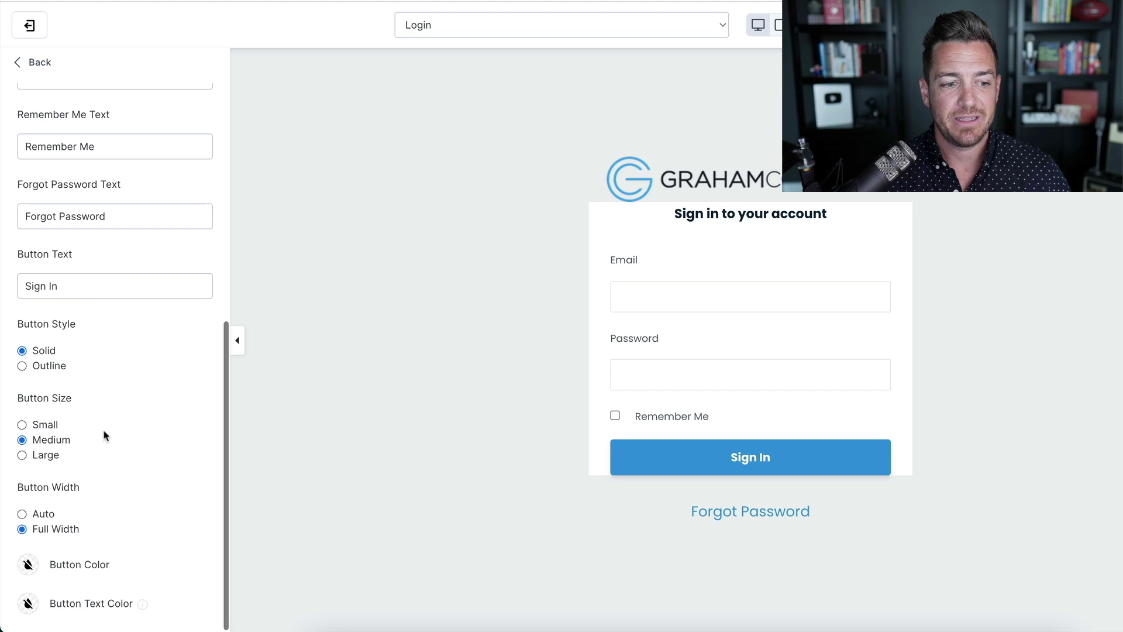
scroll(106, 436, up, 8)
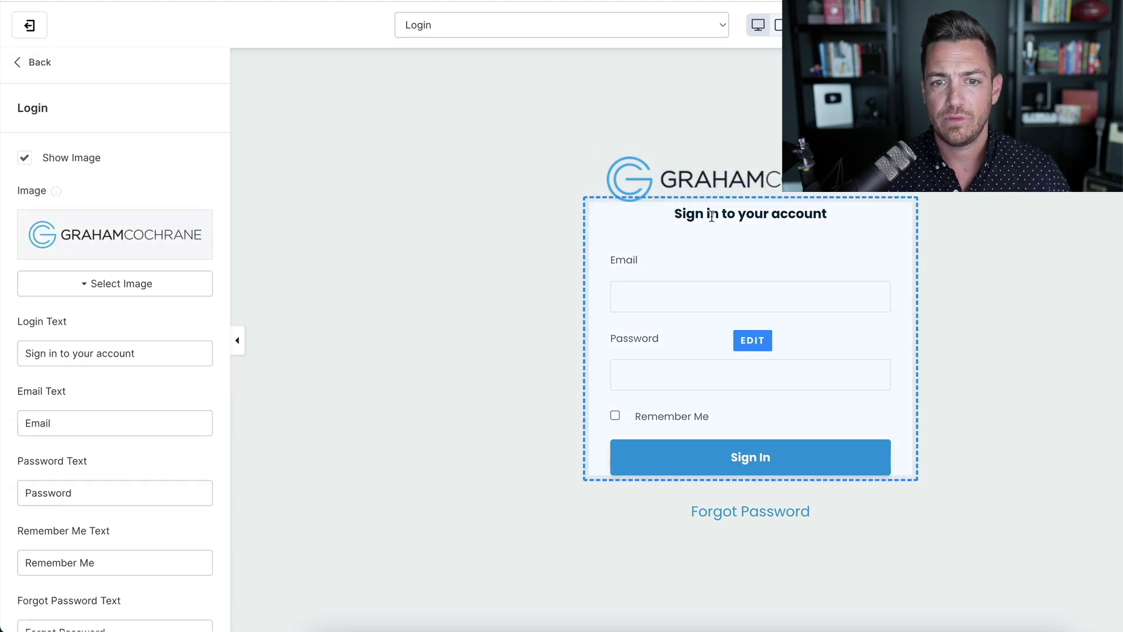
click(44, 63)
Step: Switch the editor to the 404 page and view its 404 section's image, title, text and link settings
click(566, 24)
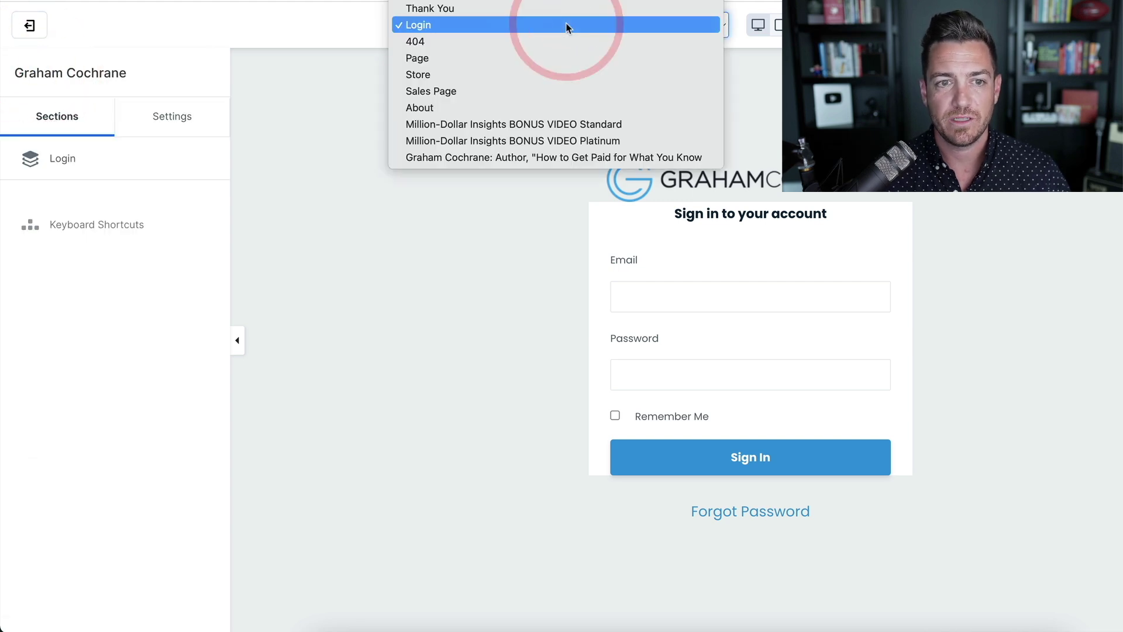
click(563, 35)
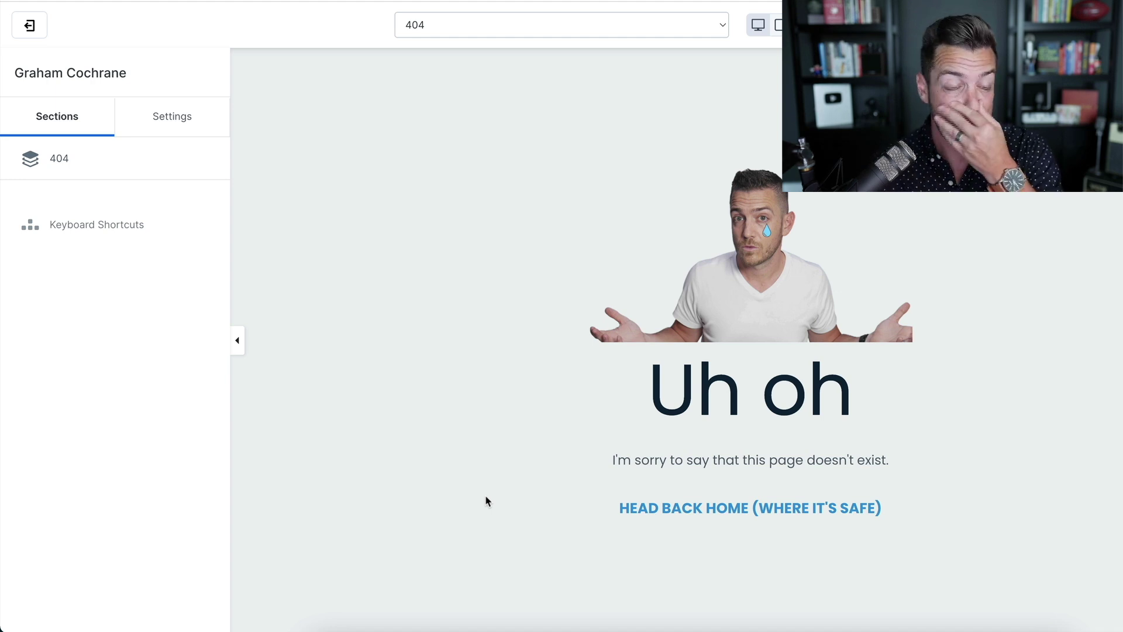
click(61, 160)
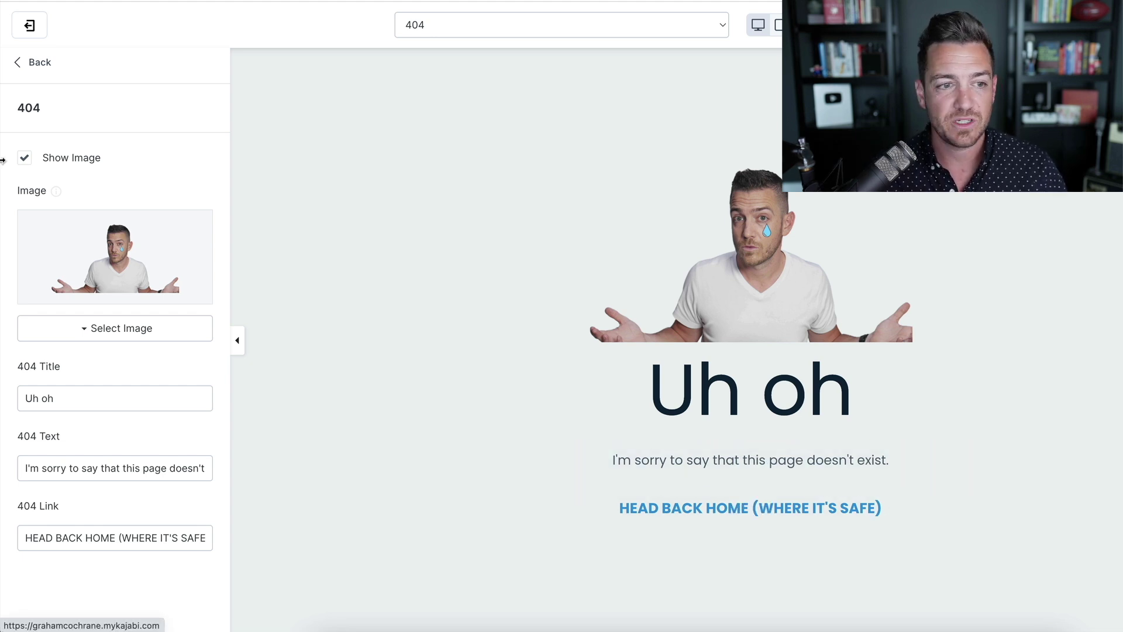
click(23, 62)
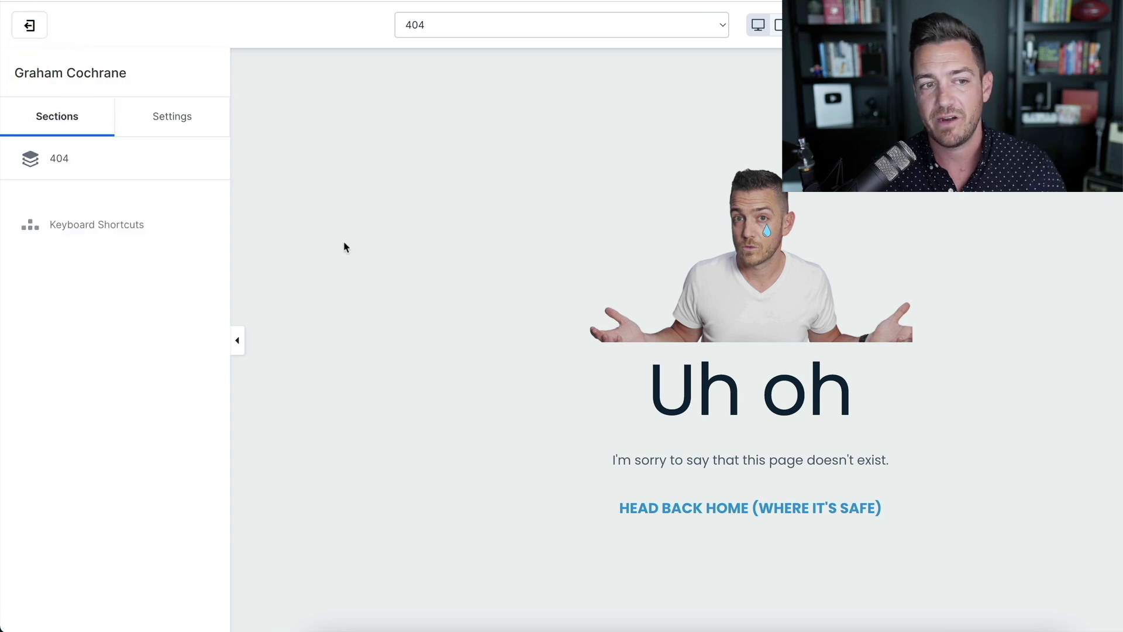
Step: Switch the editor to the Store page and open its Store Builder section settings
click(615, 27)
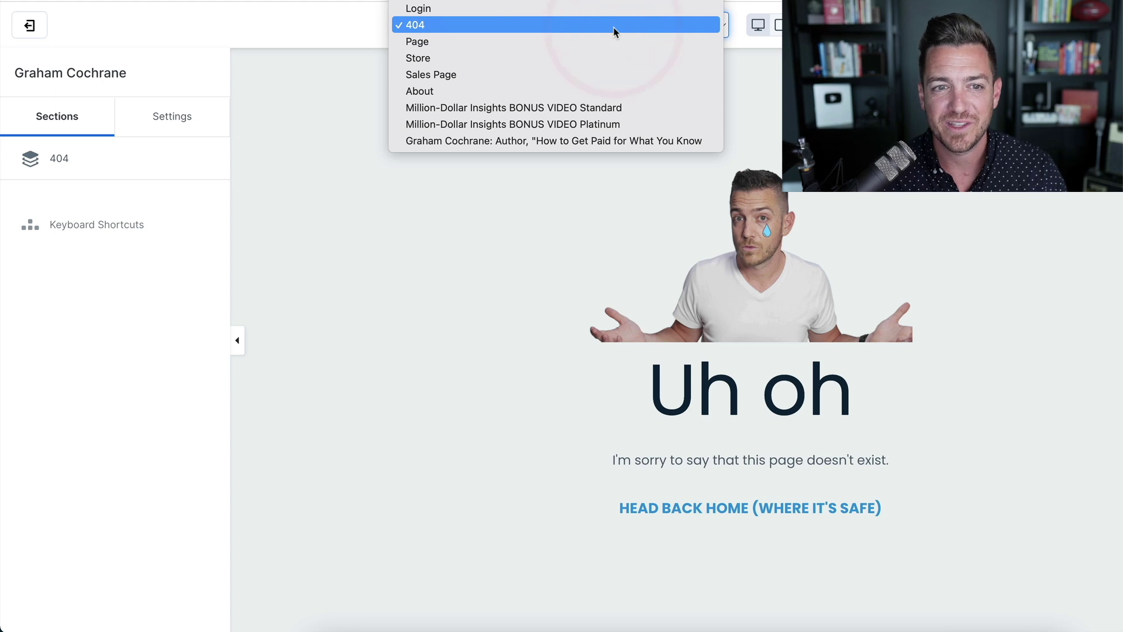
click(615, 58)
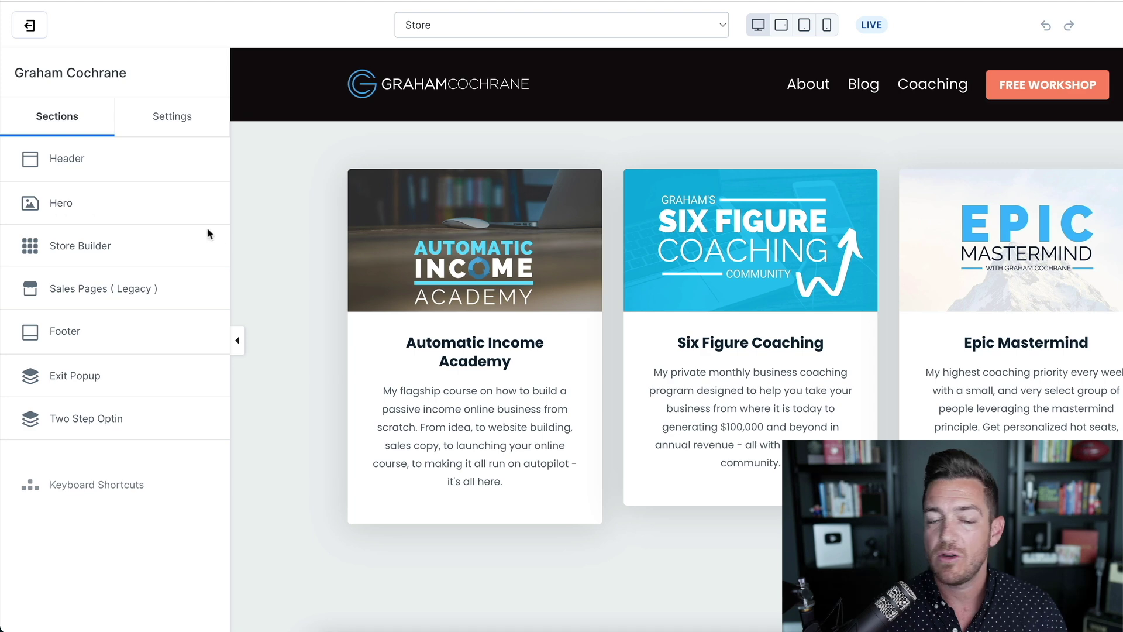
click(83, 246)
scroll(185, 319, down, 1)
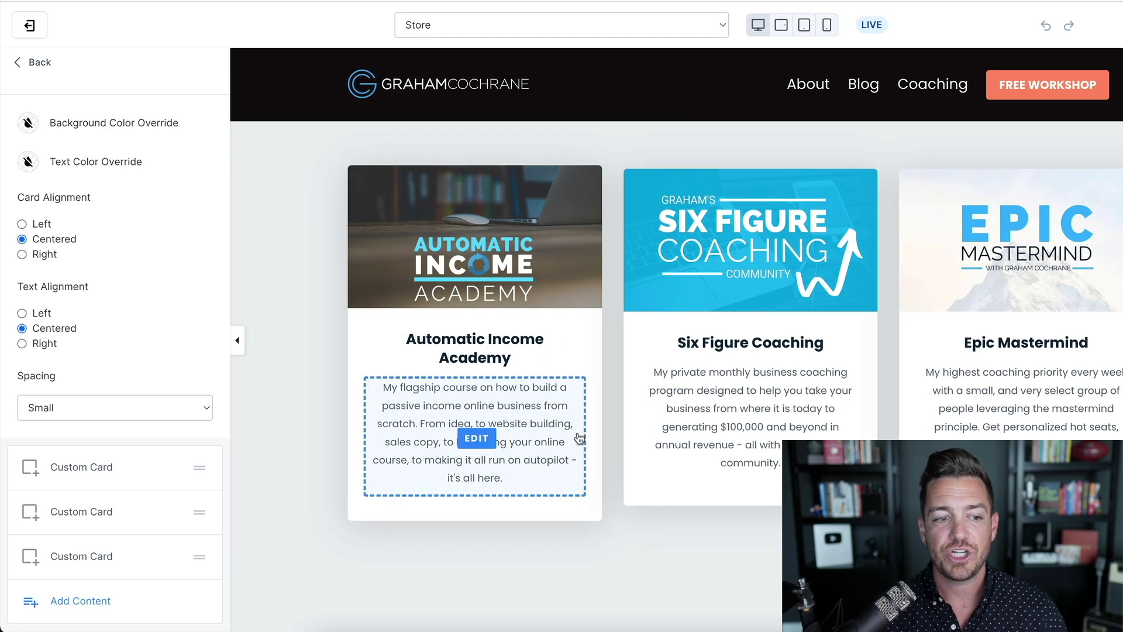
Step: View the first Custom Card's image, title, description and price settings, and return to the Store page's section list
click(87, 468)
scroll(198, 478, down, 4)
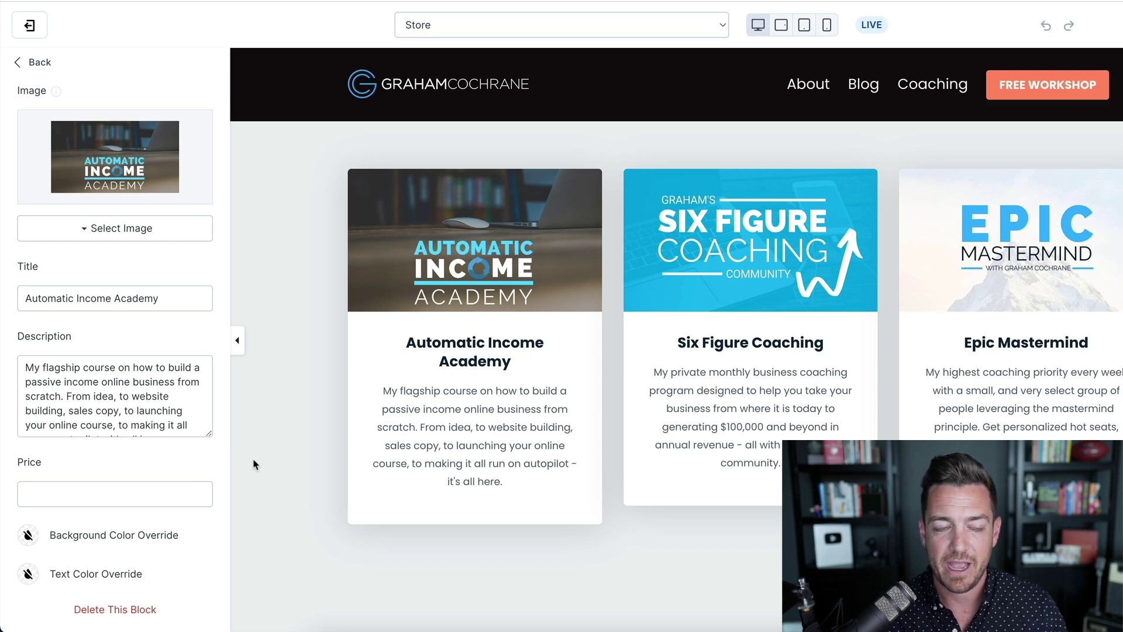
click(40, 62)
scroll(82, 443, down, 1)
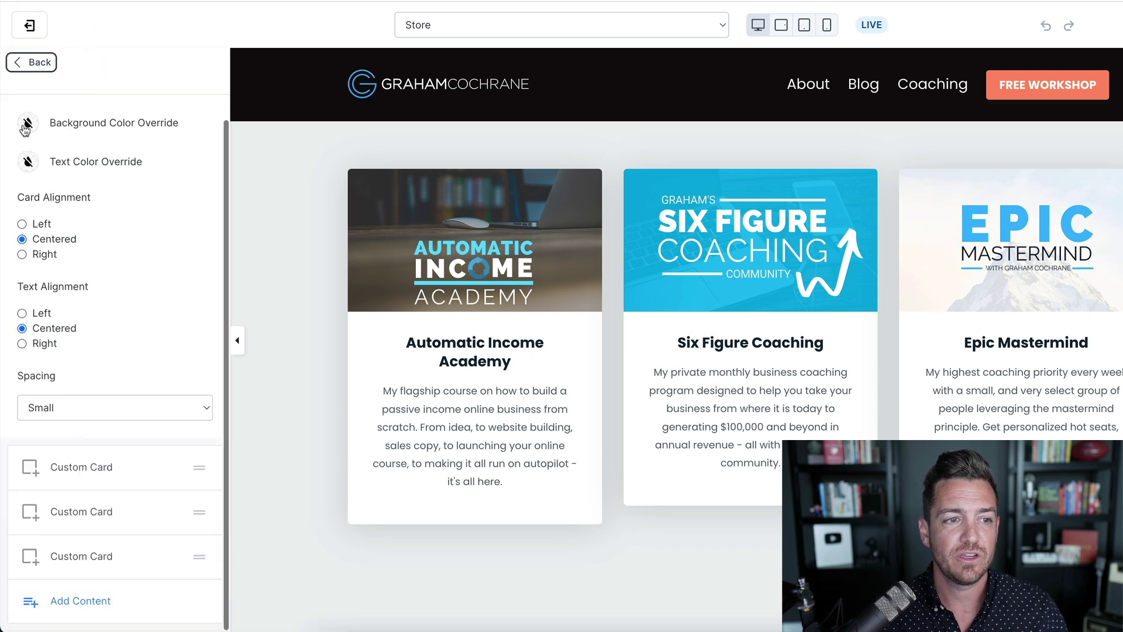
click(35, 63)
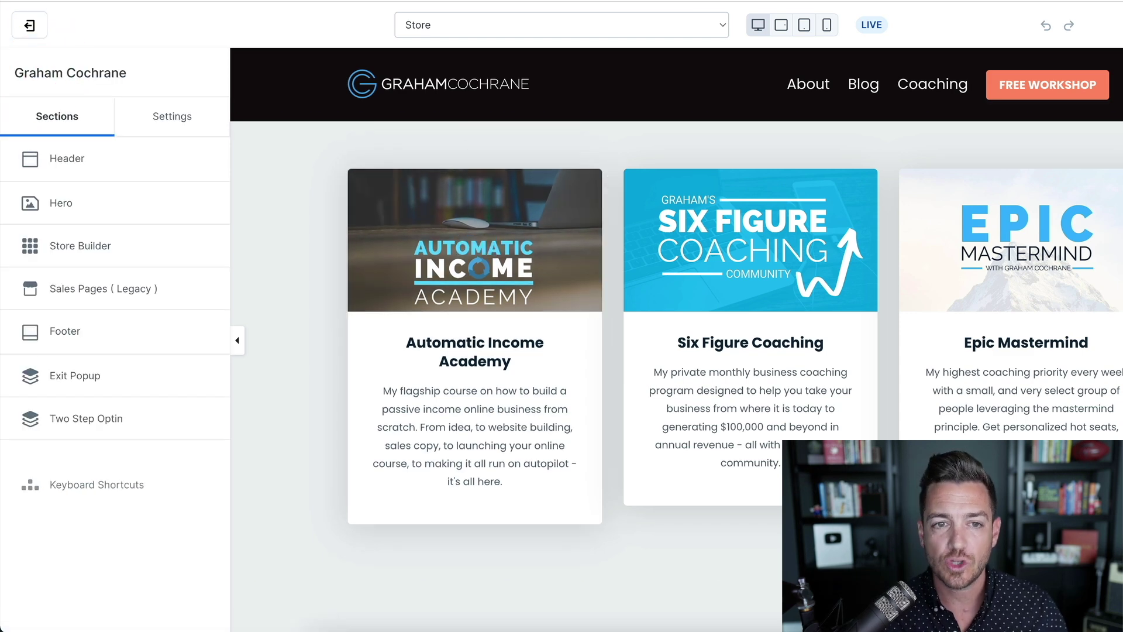
Step: Switch the editor to the About page and examine its custom content from the opening heading down to the logo list
click(712, 29)
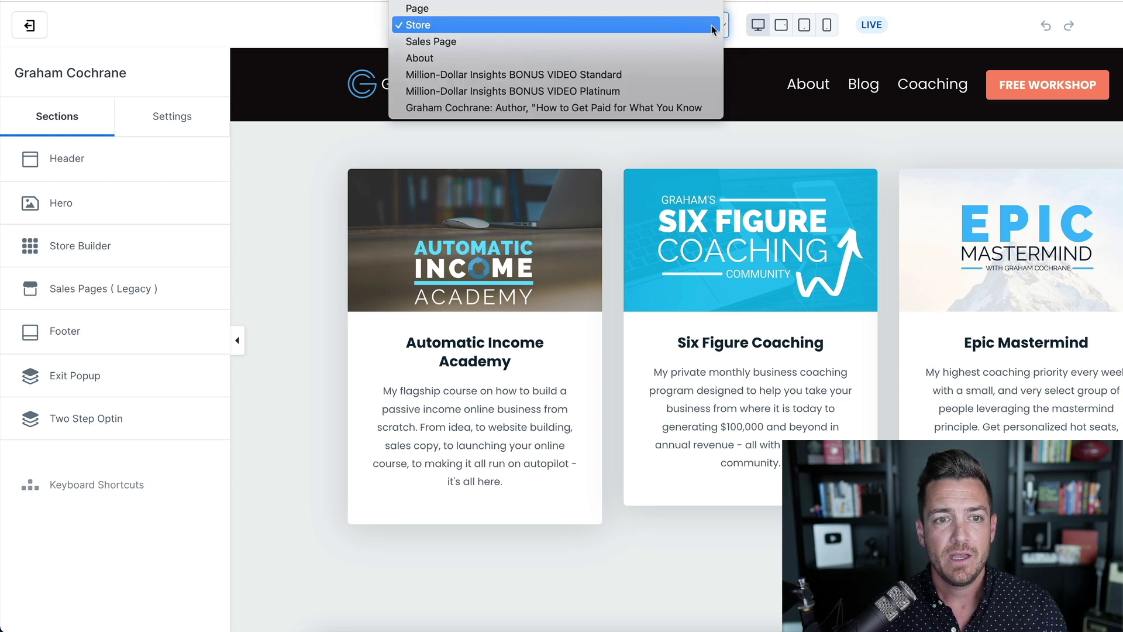
click(690, 56)
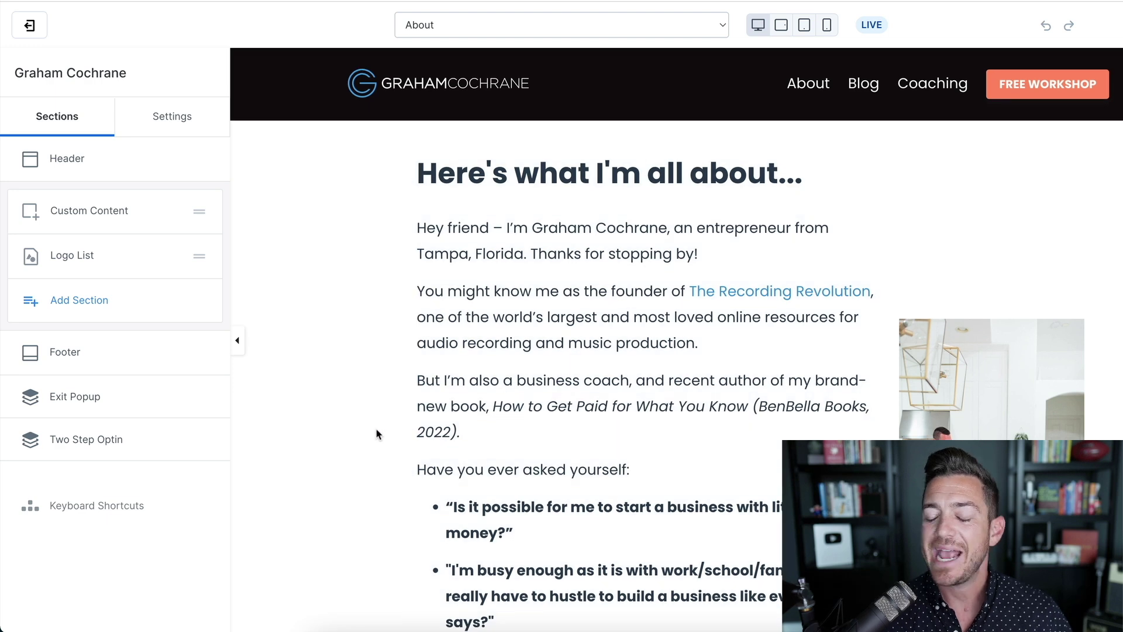
scroll(378, 434, down, 6)
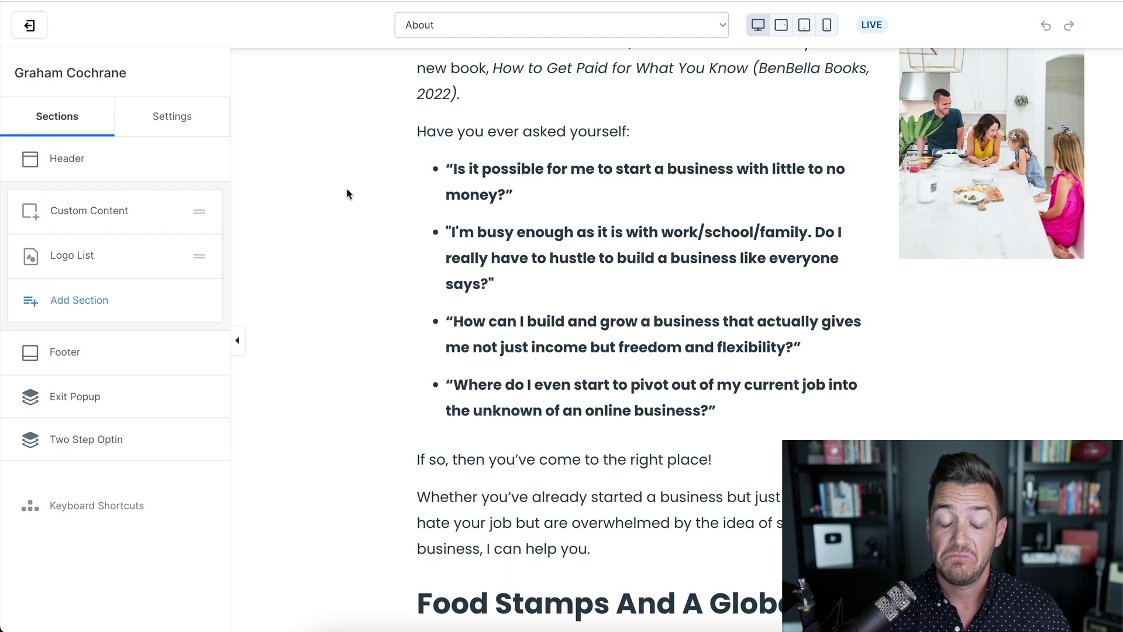
scroll(347, 191, down, 5)
scroll(346, 191, down, 6)
scroll(347, 189, up, 17)
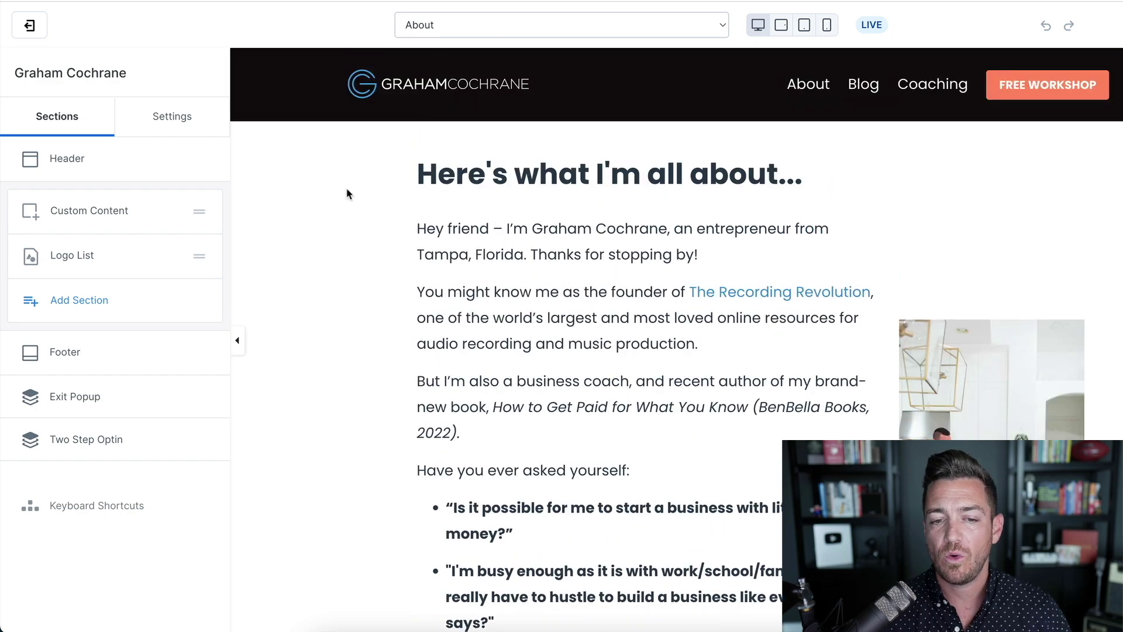
scroll(347, 194, down, 16)
scroll(347, 193, down, 20)
scroll(347, 193, down, 14)
scroll(347, 193, up, 2)
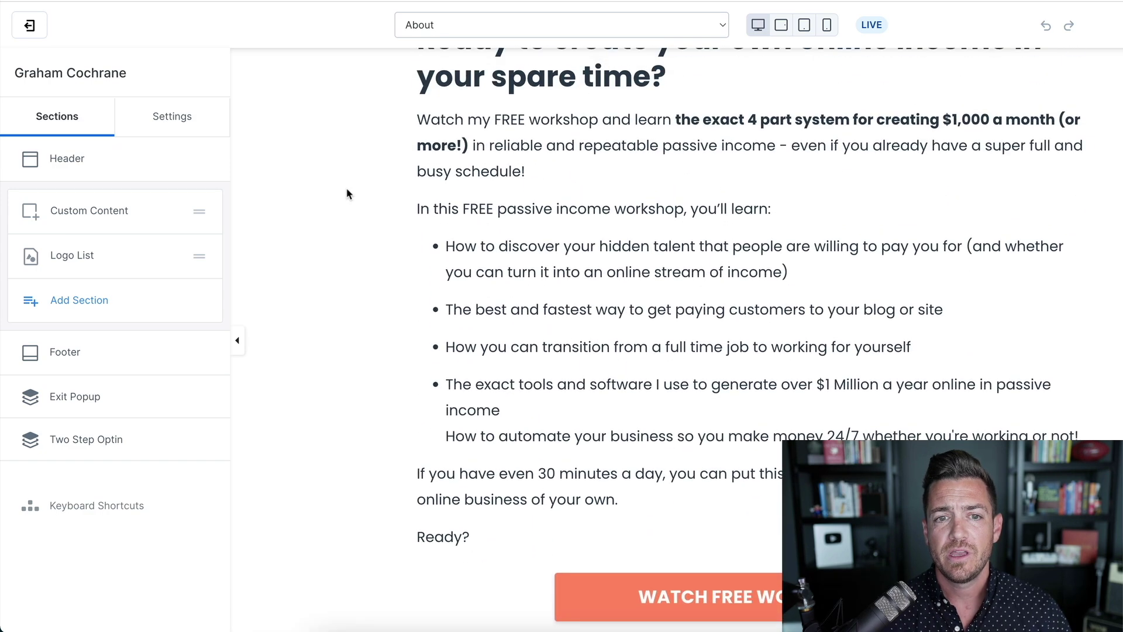
scroll(525, 267, down, 2)
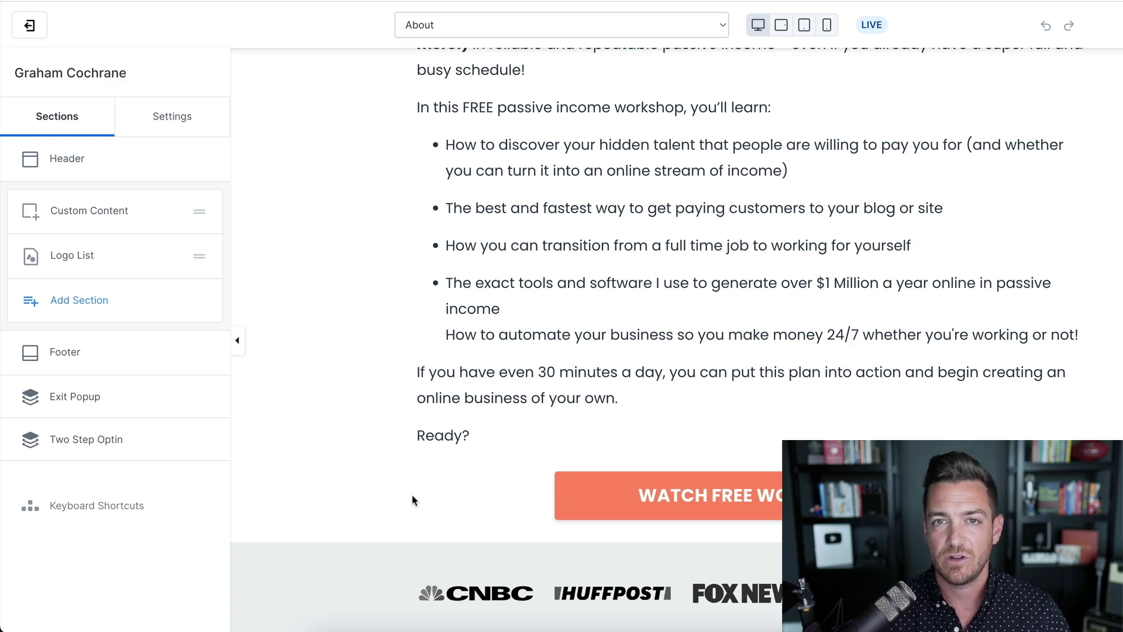
scroll(412, 500, up, 15)
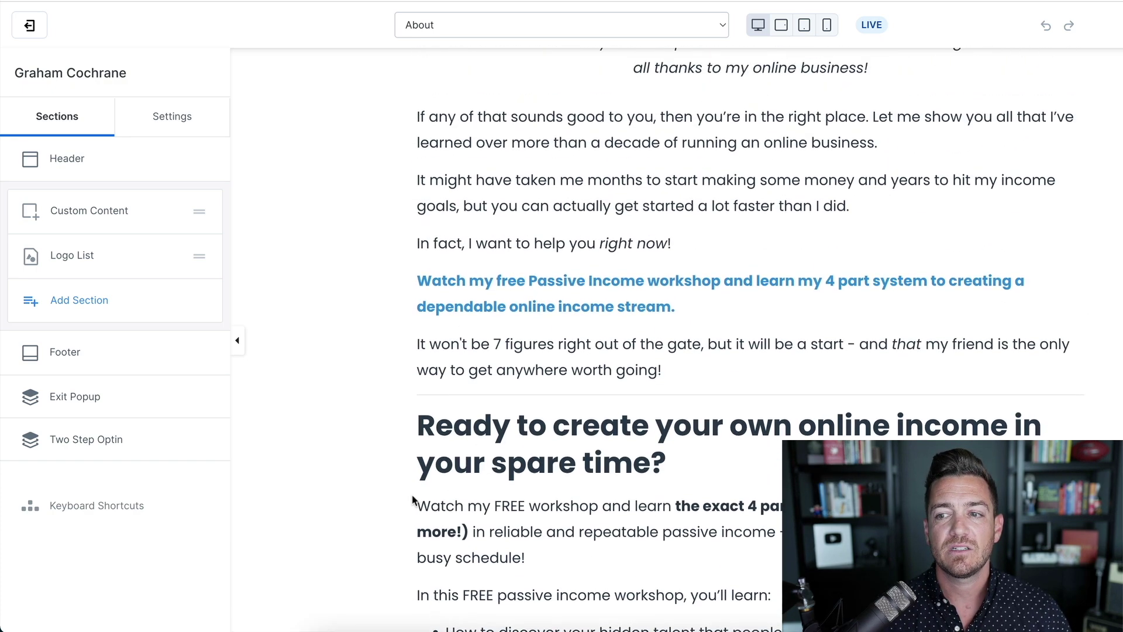
scroll(429, 476, down, 10)
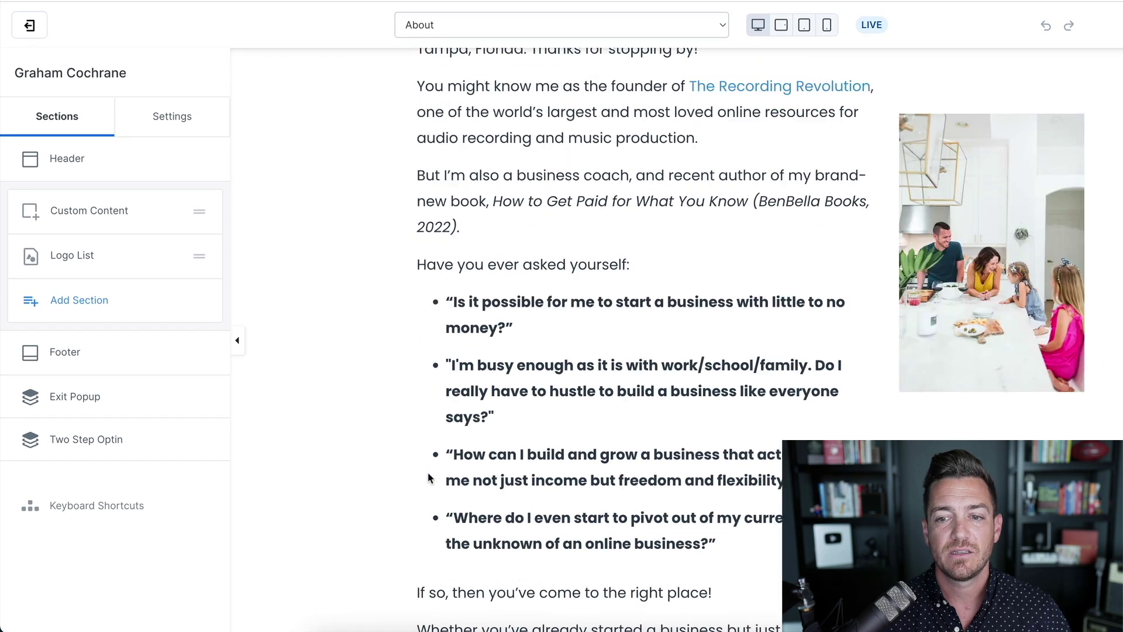
scroll(428, 477, down, 5)
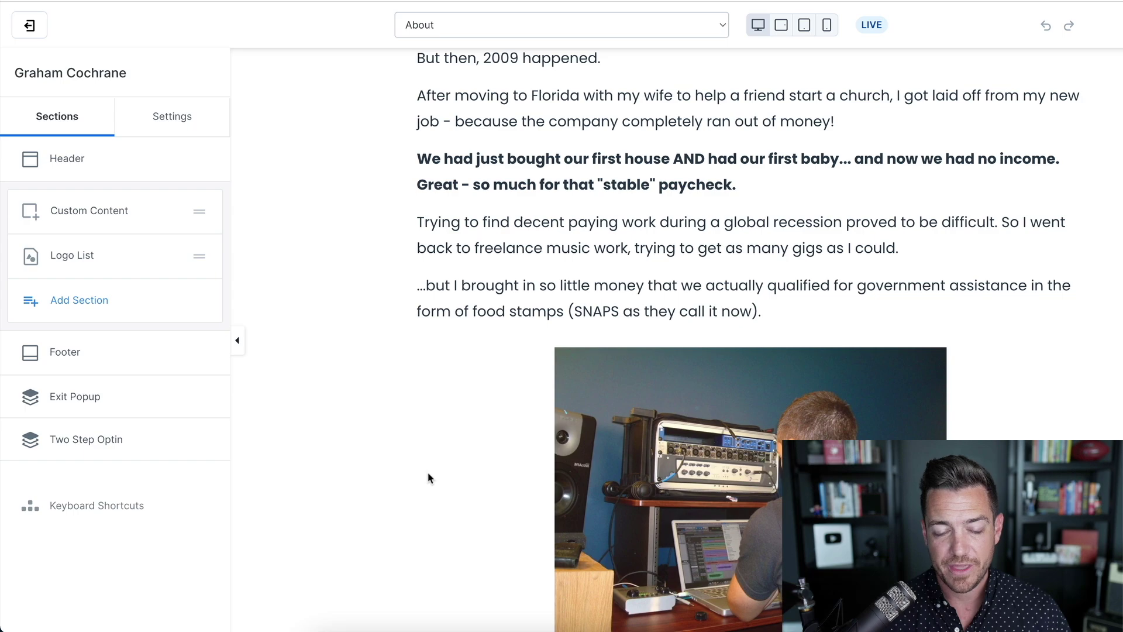
scroll(429, 478, down, 20)
scroll(429, 478, down, 15)
scroll(429, 478, down, 5)
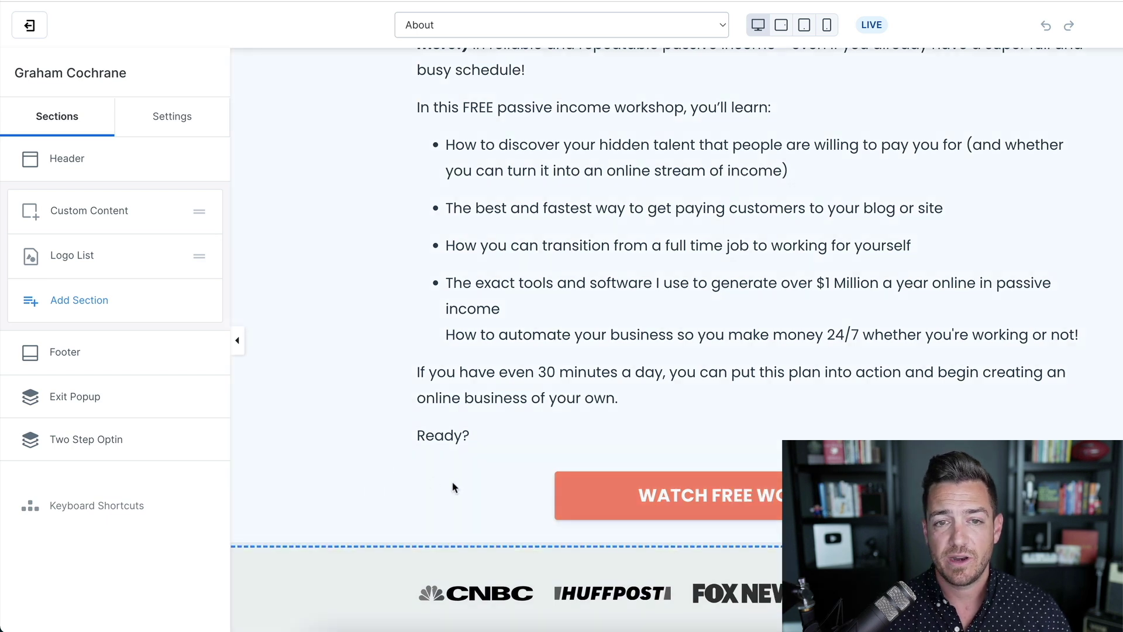
scroll(501, 462, up, 10)
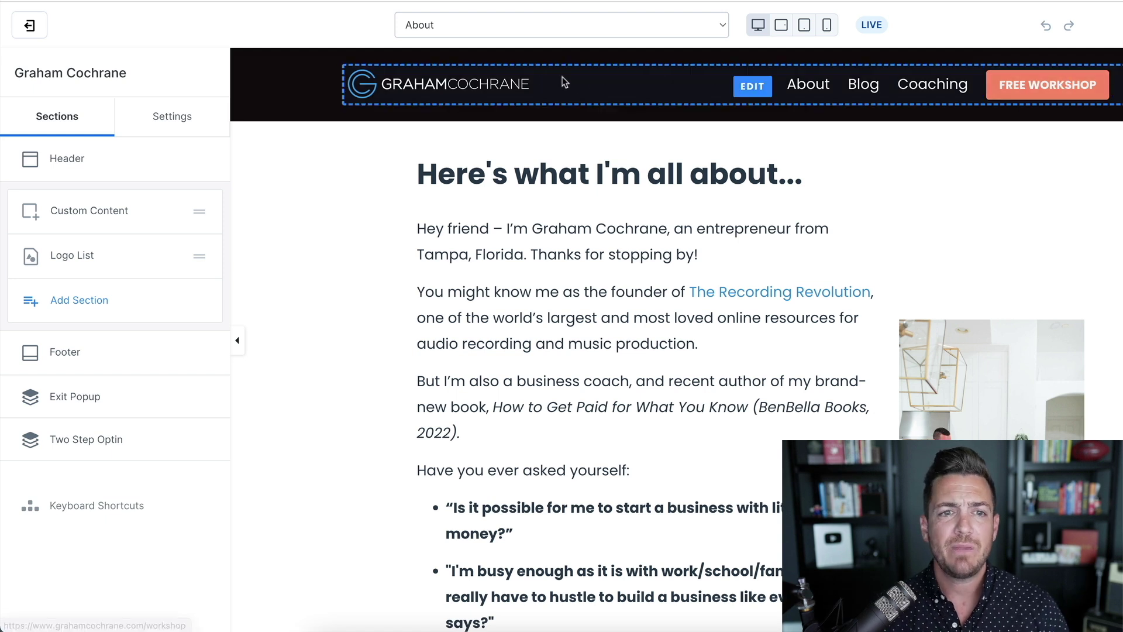
Step: Open the Header section of the About page, review its settings, and open the existing Call To Action block
click(591, 88)
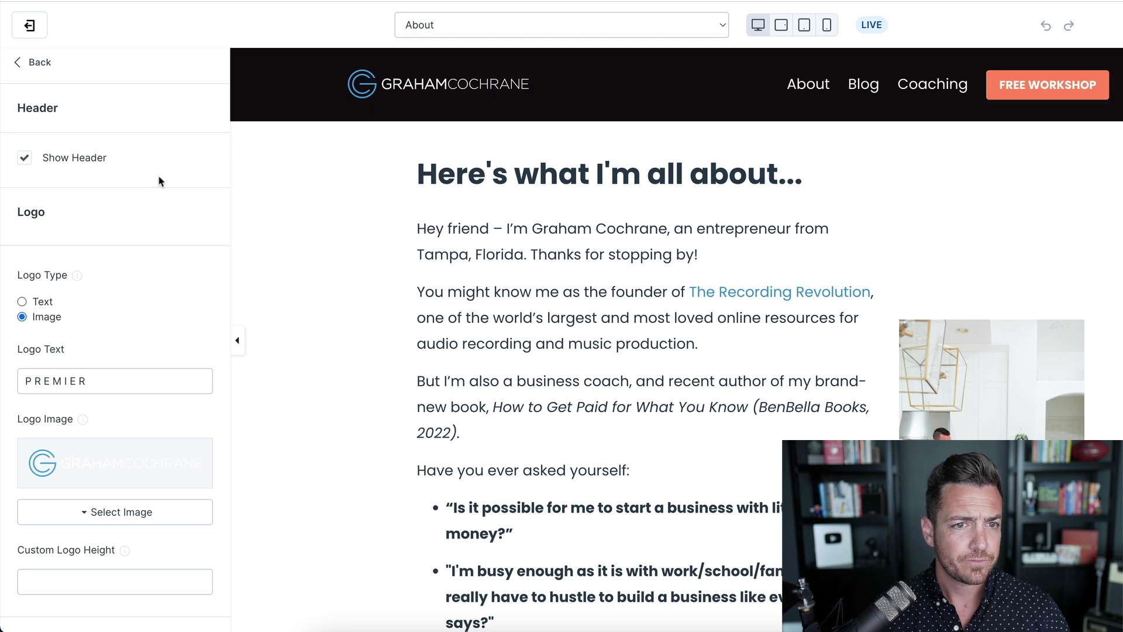
scroll(156, 199, down, 12)
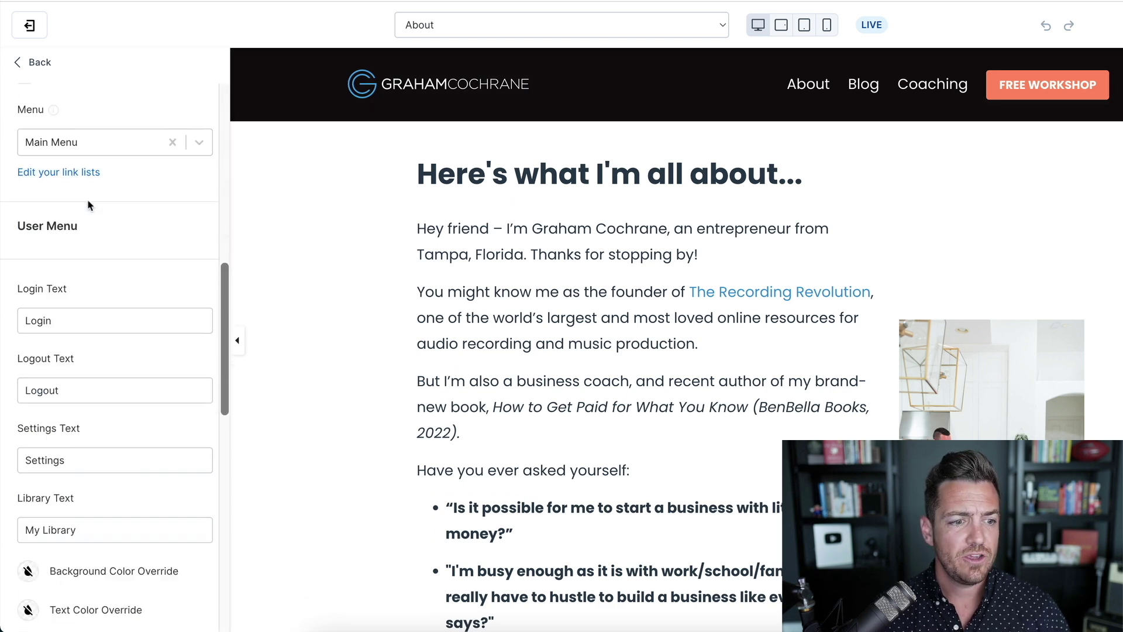
scroll(88, 205, down, 10)
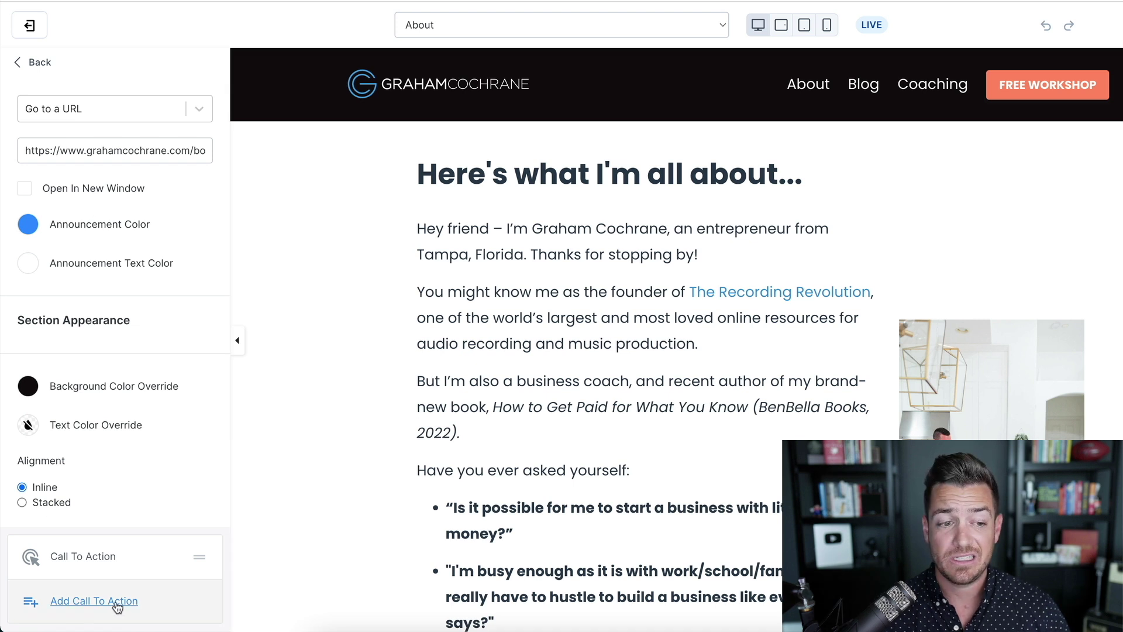
click(94, 555)
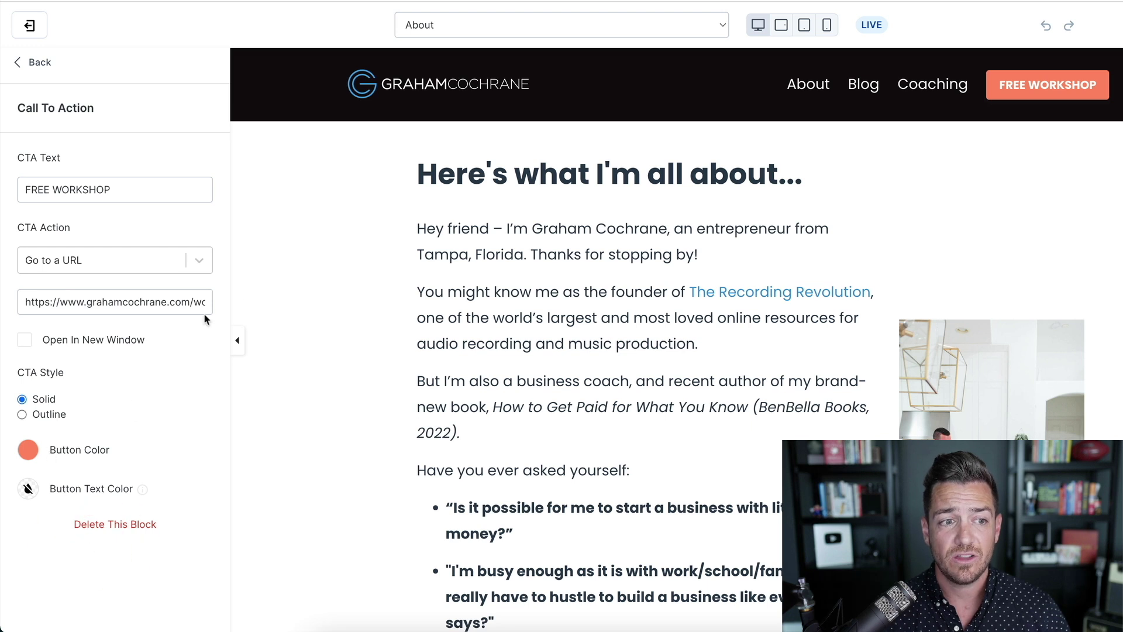